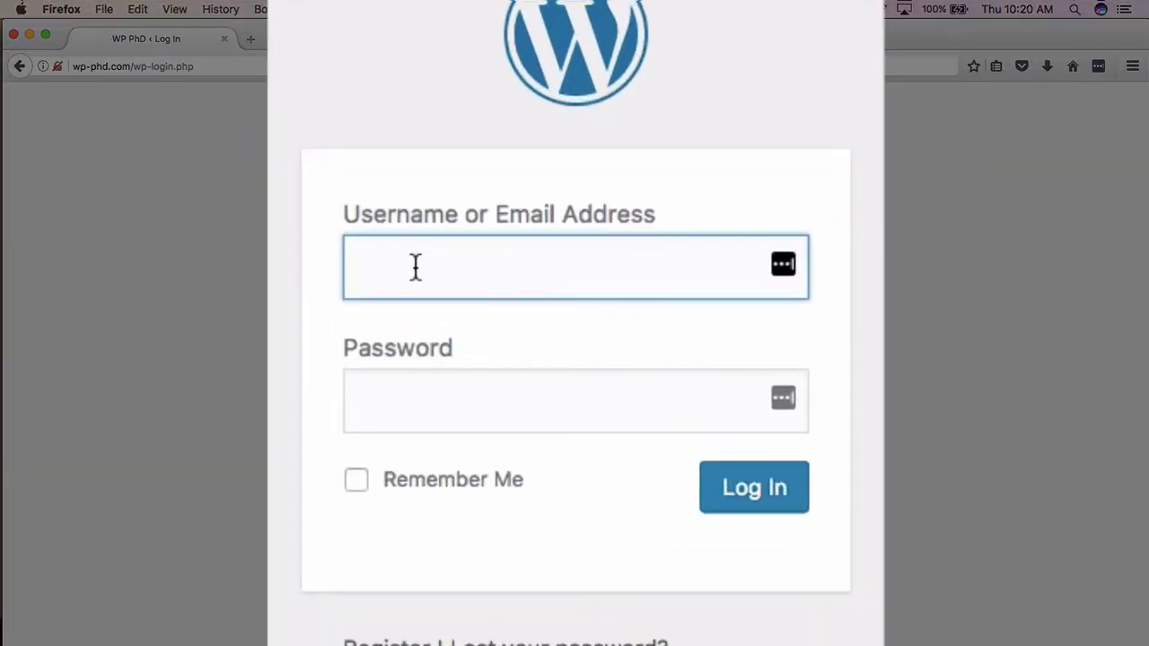
Attempt a login as made-up user 'rfg23f' to trigger the Invalid username error
{"action": "type", "text": "rfg23f"}
{"action": "left_click", "coordinate": [546, 393]}
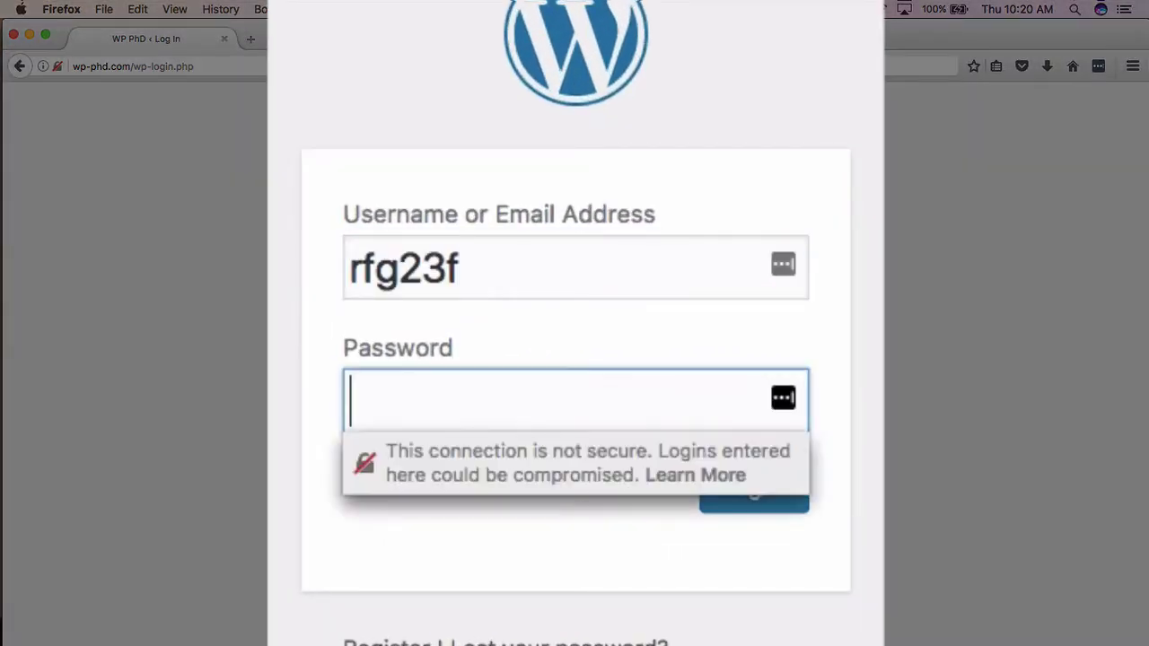
{"action": "type", "text": "******"}
{"action": "left_click", "coordinate": [847, 615]}
{"action": "left_click", "coordinate": [769, 504]}
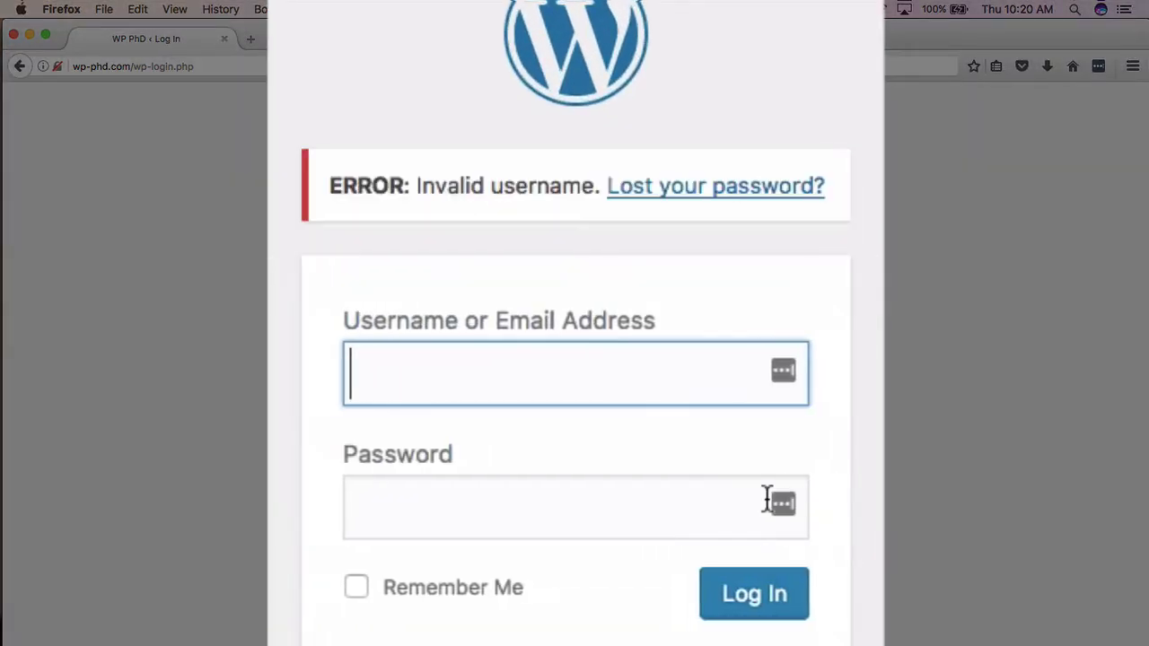
{"action": "left_click_drag", "start_coordinate": [417, 185], "coordinate": [599, 186]}
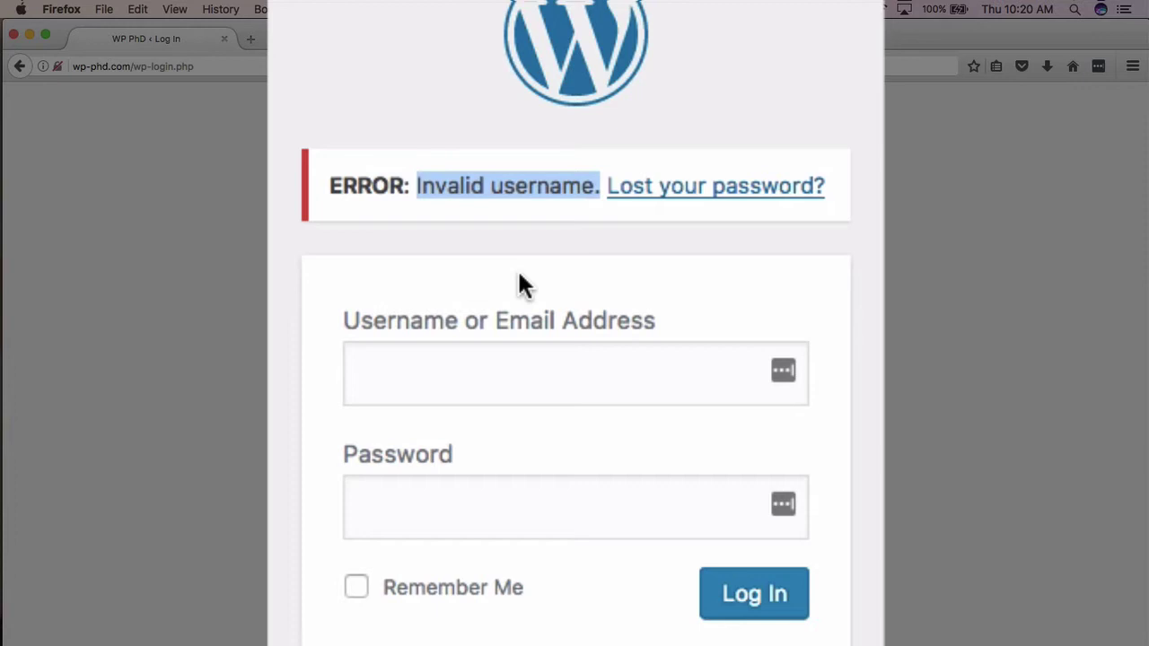
Fill in the real account's username and a password on the login form
{"action": "left_click", "coordinate": [380, 362]}
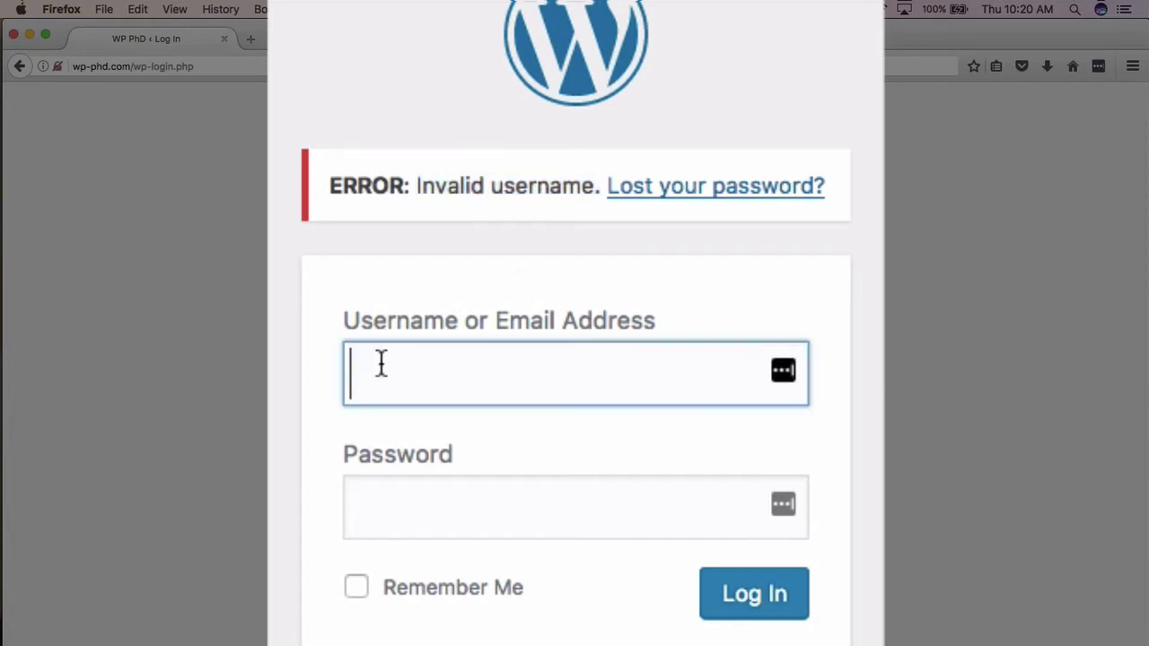
{"action": "type", "text": "Bjorn"}
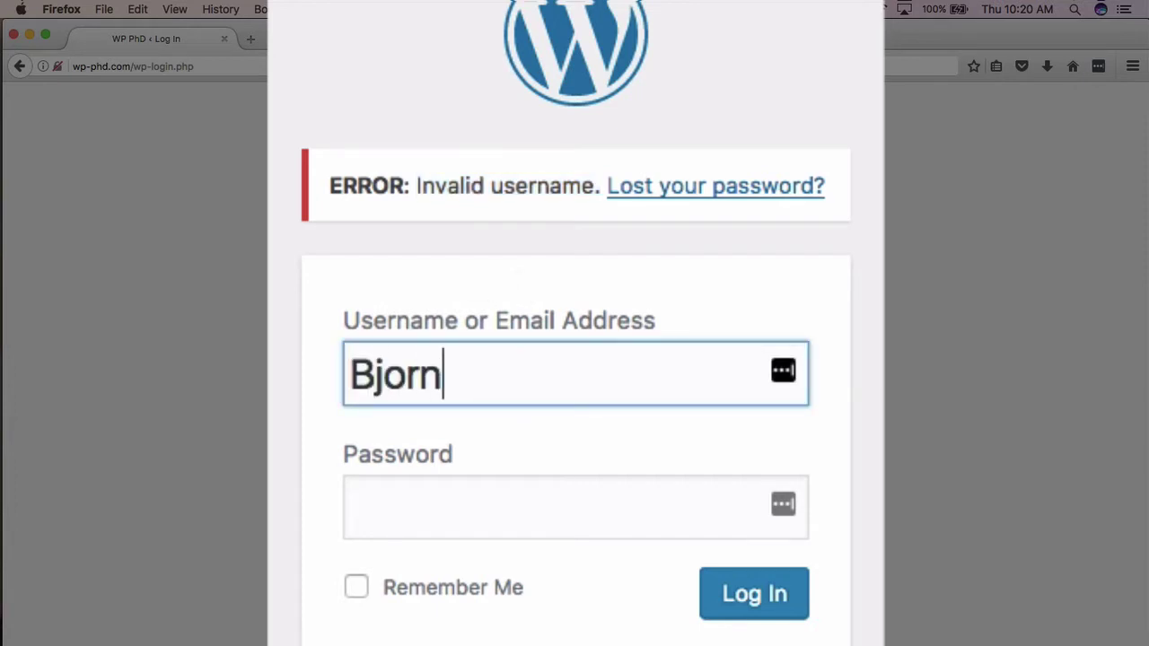
{"action": "left_click", "coordinate": [417, 502]}
{"action": "type", "text": "•••••••••"}
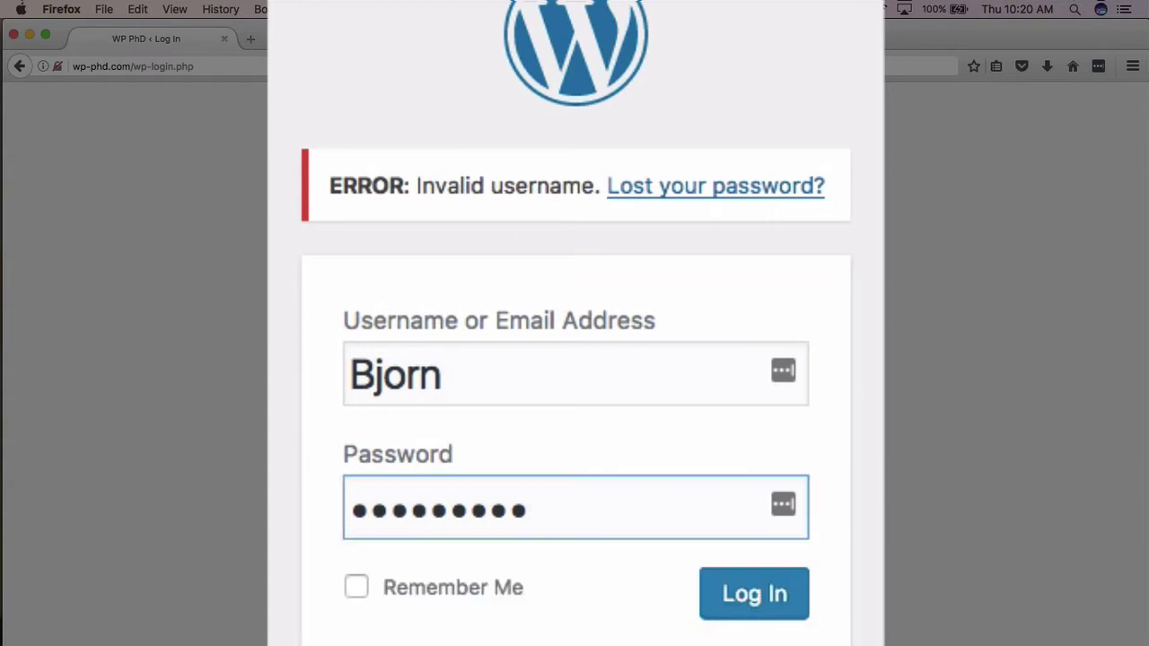
Submit the real username with a wrong password, revealing the incorrect-password error naming that user
{"action": "left_click", "coordinate": [770, 622]}
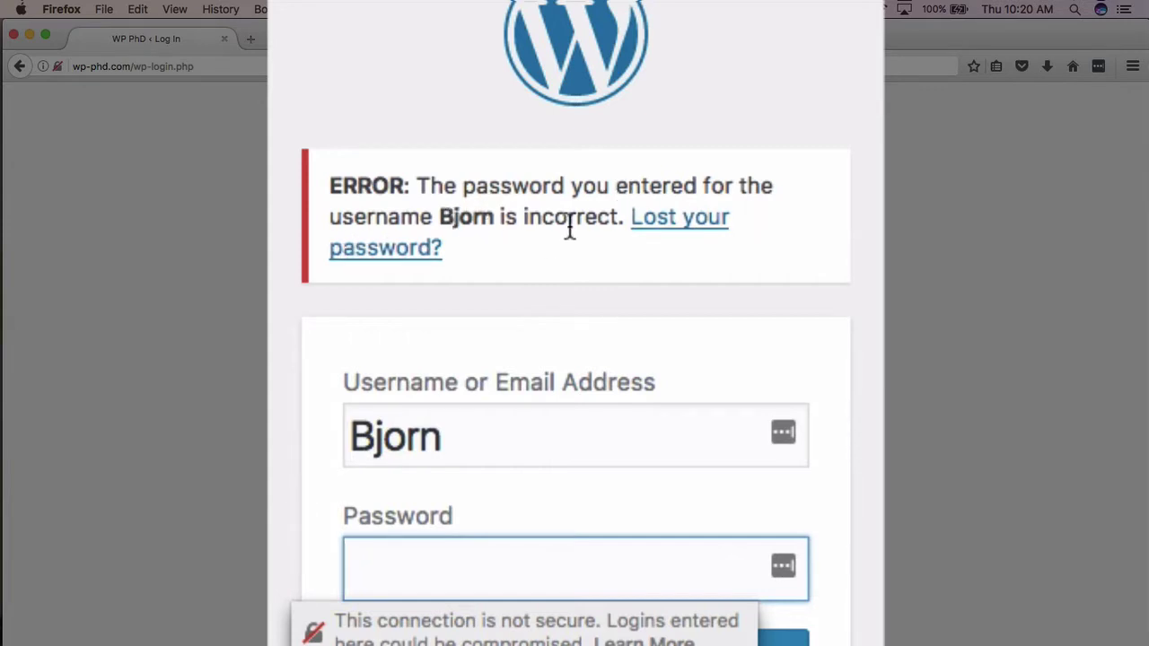
{"action": "double_click", "coordinate": [459, 217]}
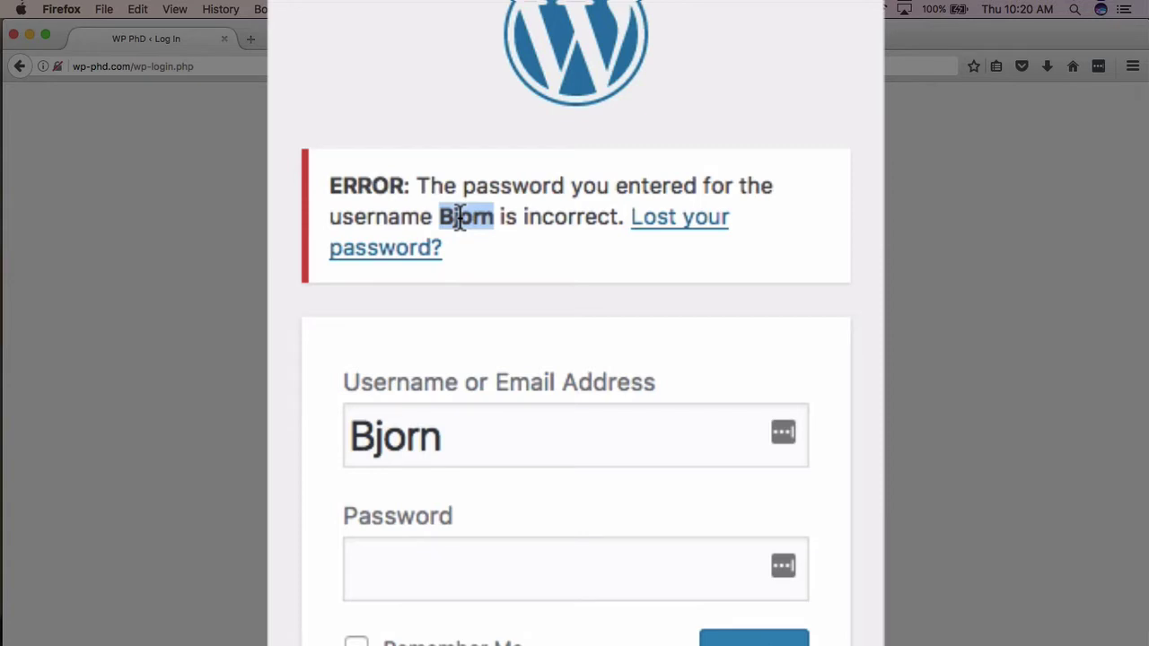
{"action": "left_click", "coordinate": [456, 567]}
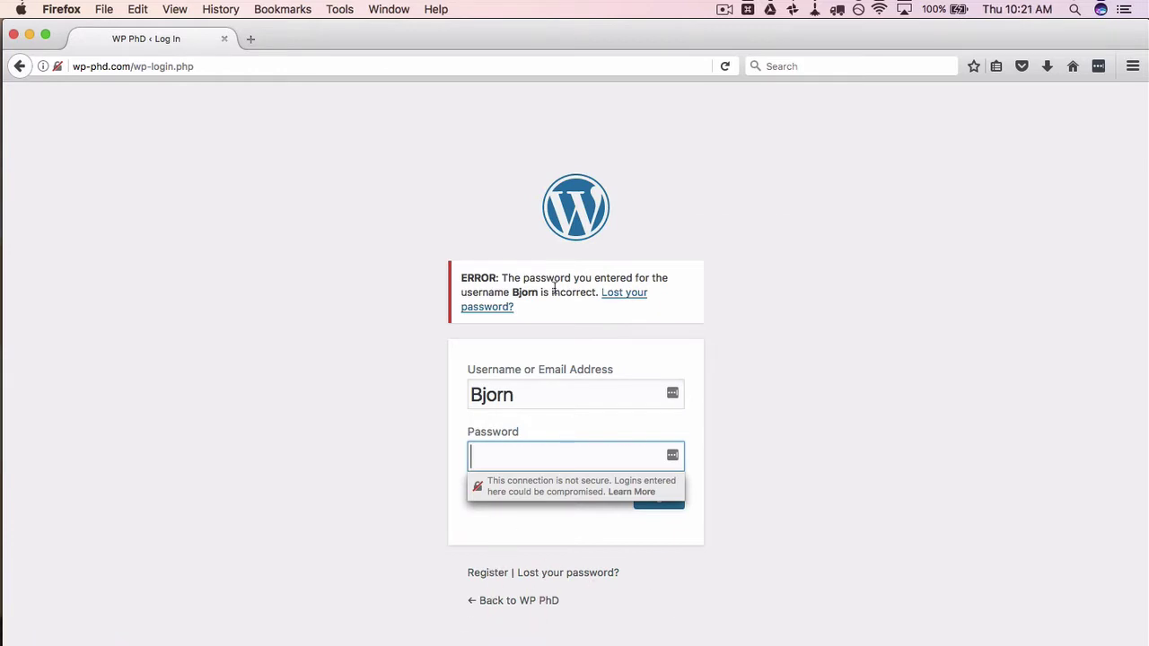
In Chrome, search the Add New Plugins page for 'login lockdown'
{"action": "key", "text": "super+Tab"}
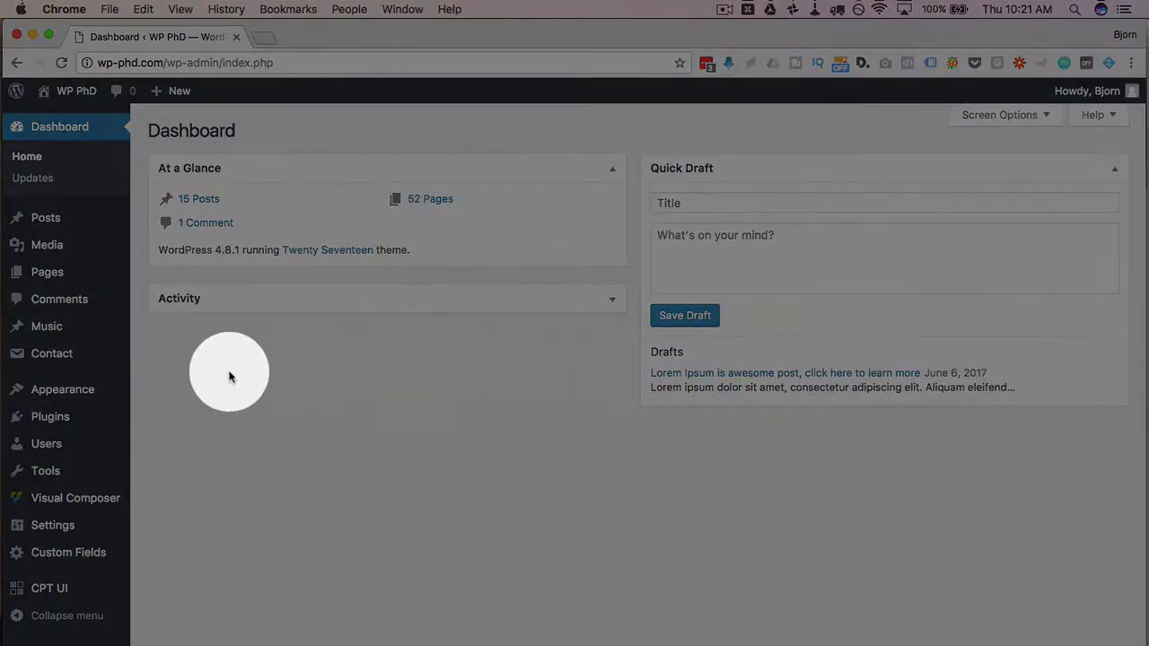
{"action": "mouse_move", "coordinate": [55, 422]}
{"action": "left_click", "coordinate": [161, 440]}
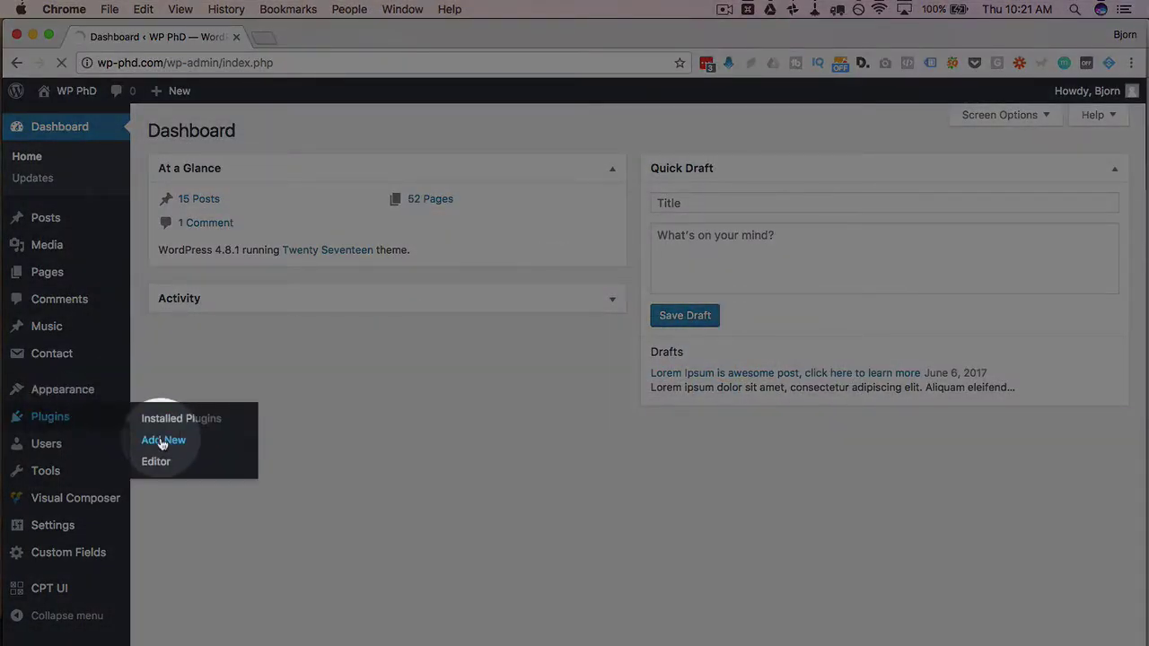
{"action": "type", "text": "login lock"}
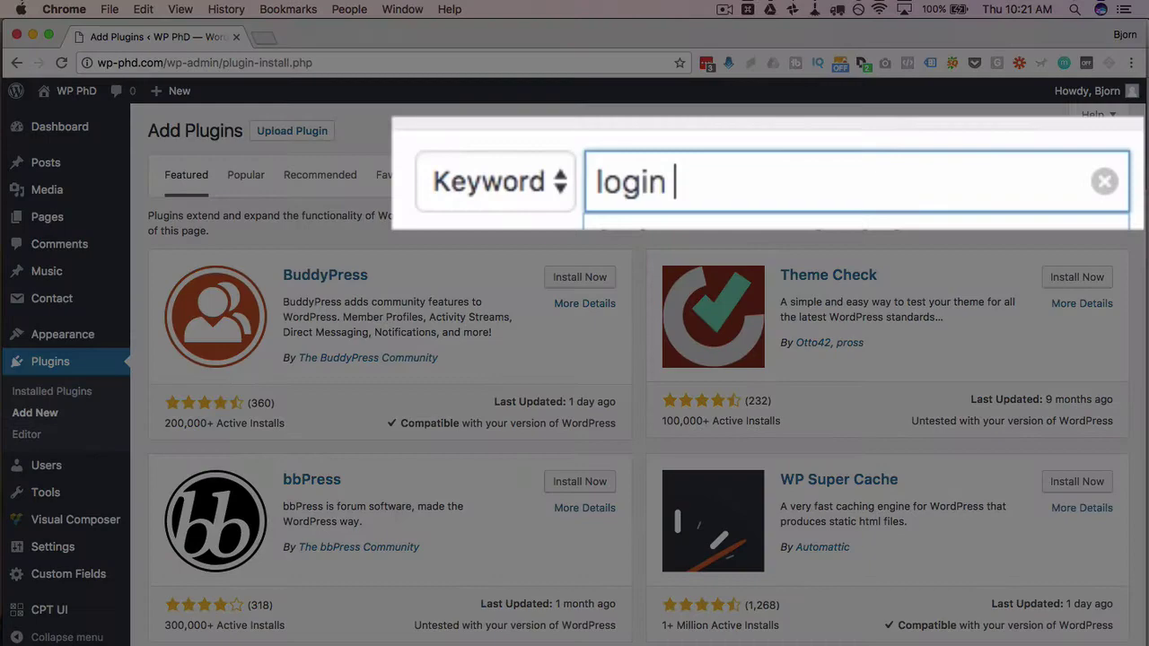
{"action": "type", "text": "down"}
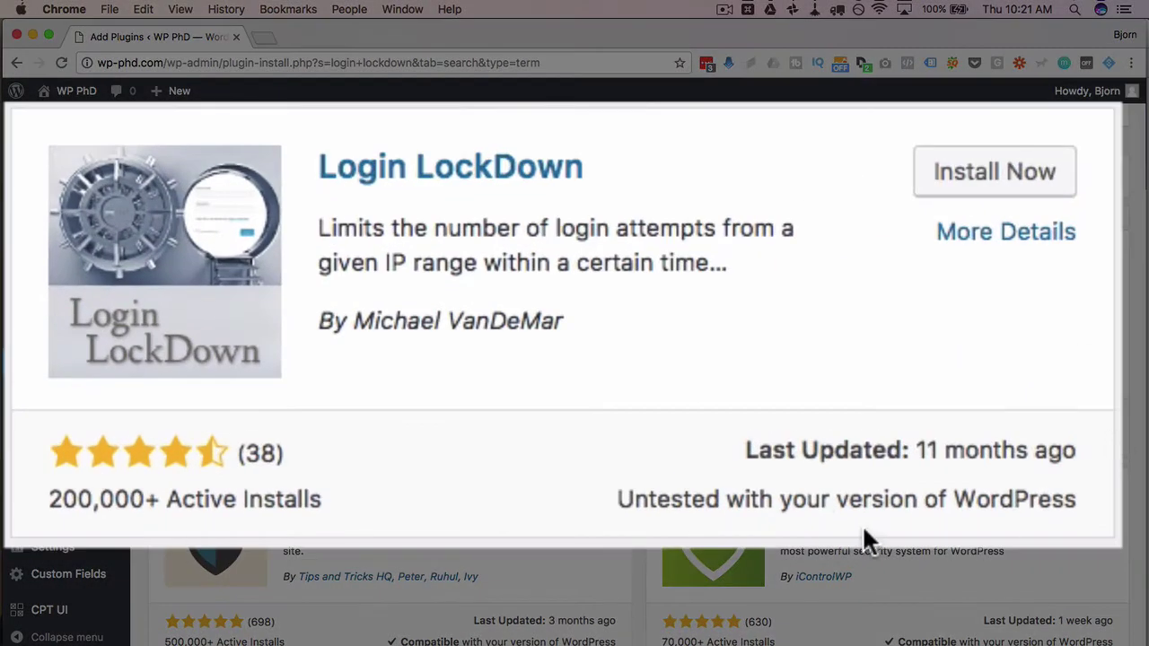
{"action": "left_click_drag", "start_coordinate": [618, 499], "coordinate": [1077, 489]}
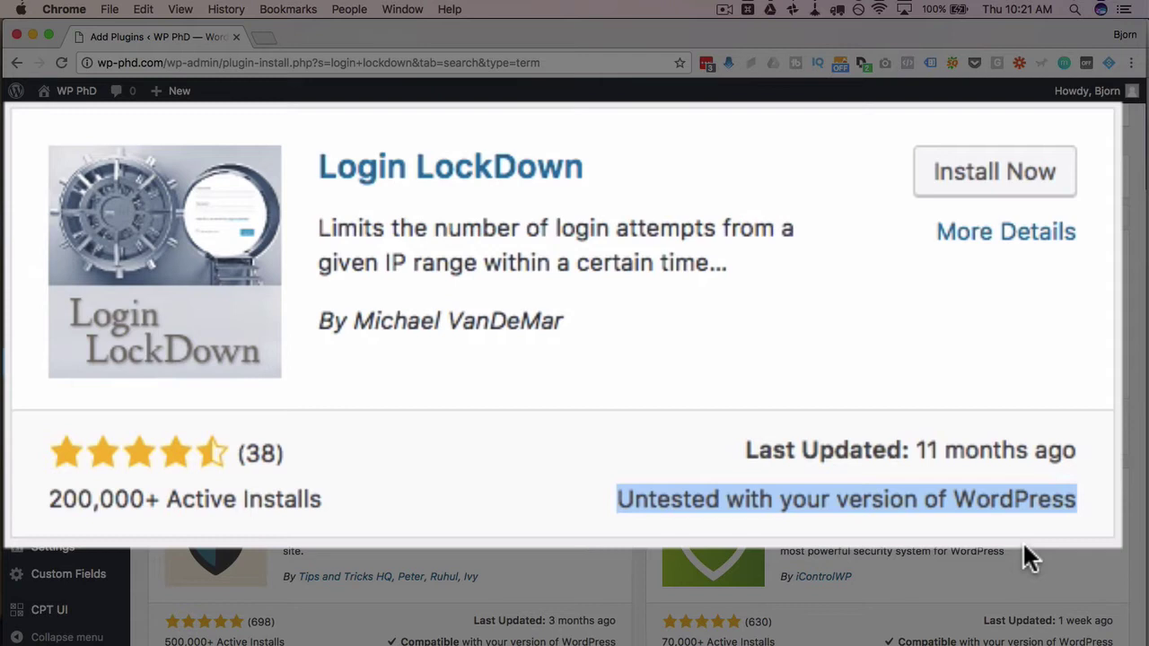
{"action": "left_click", "coordinate": [674, 336]}
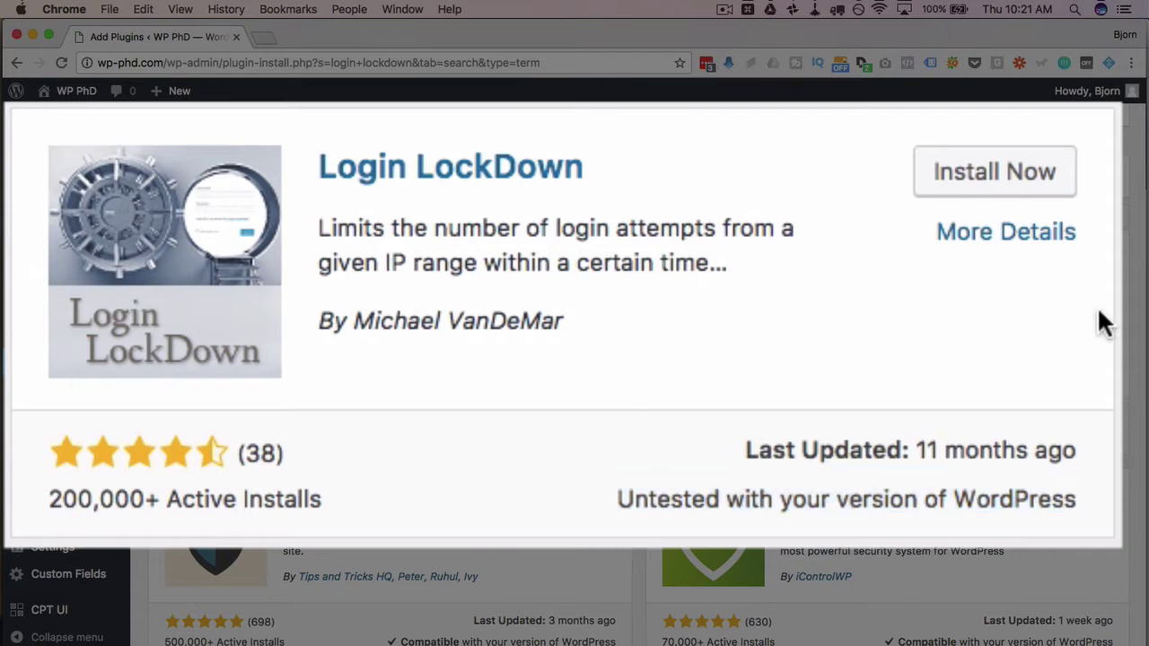
Install and activate the Login LockDown plugin
{"action": "left_click", "coordinate": [947, 164]}
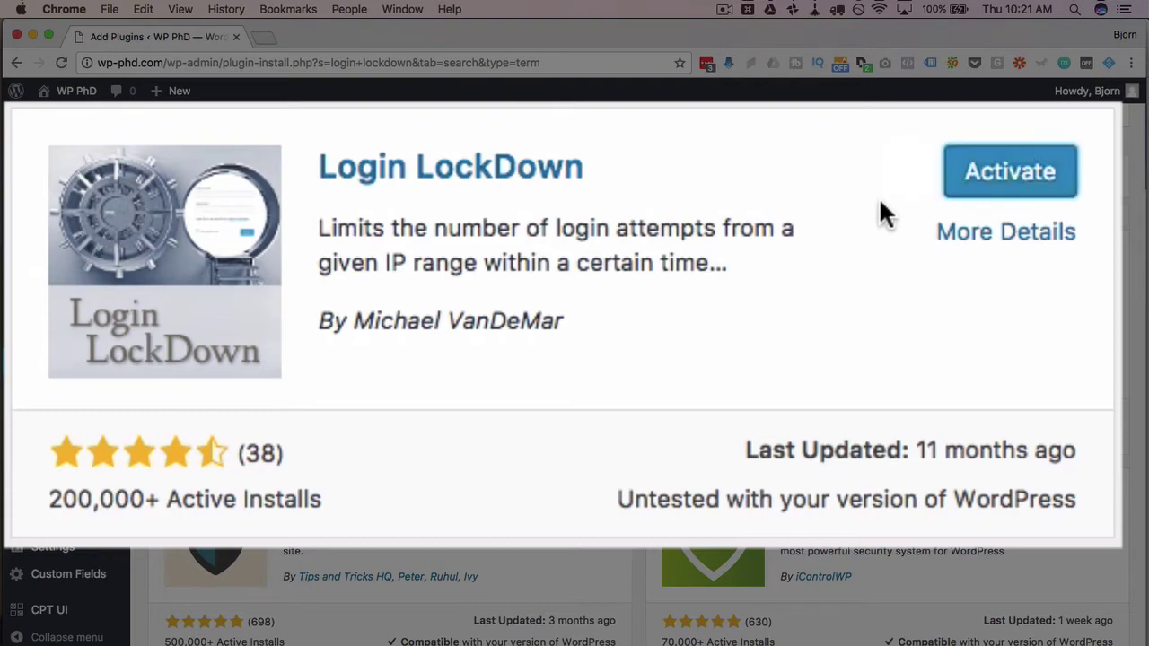
{"action": "left_click", "coordinate": [1022, 185]}
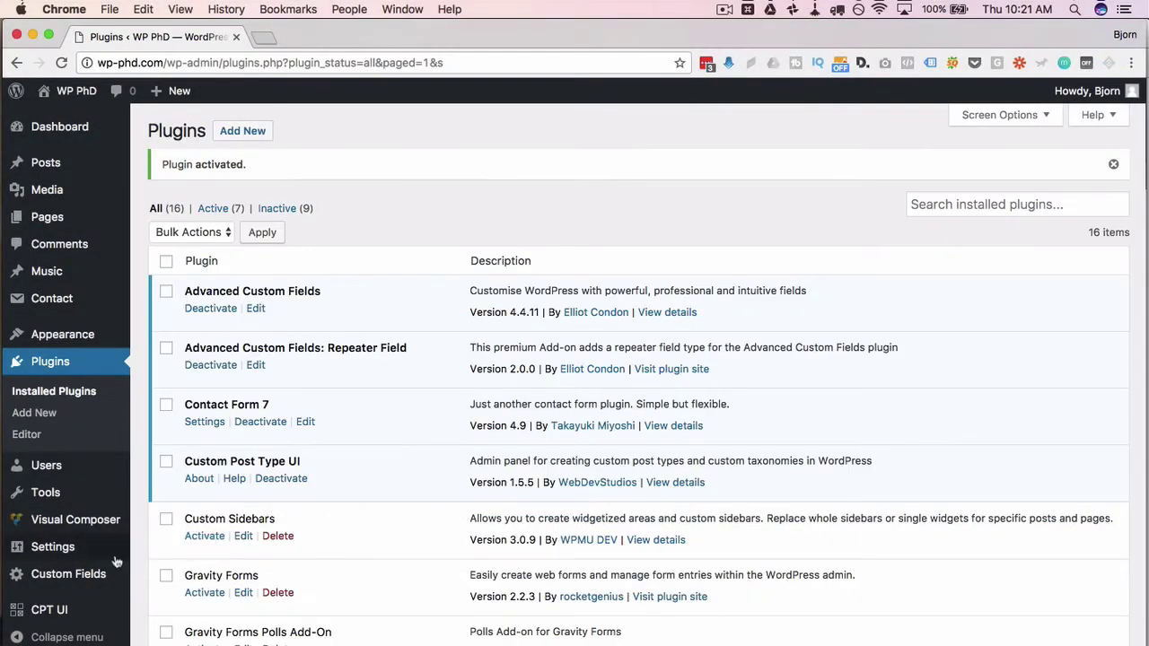
{"action": "mouse_move", "coordinate": [55, 549]}
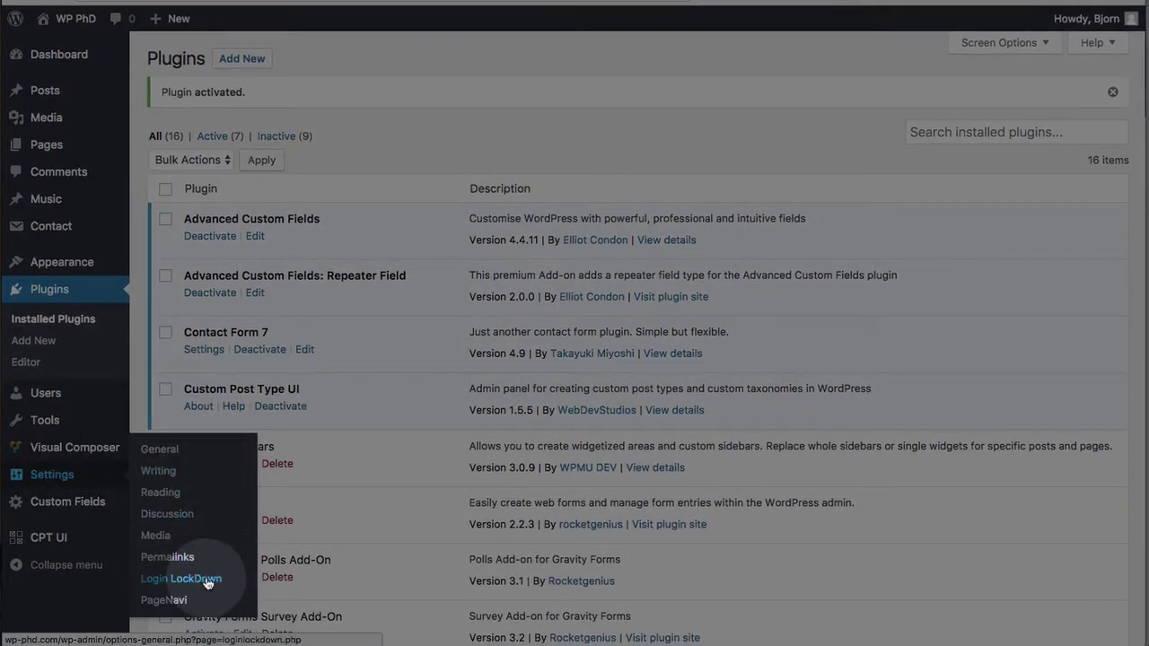
{"action": "left_click", "coordinate": [208, 581]}
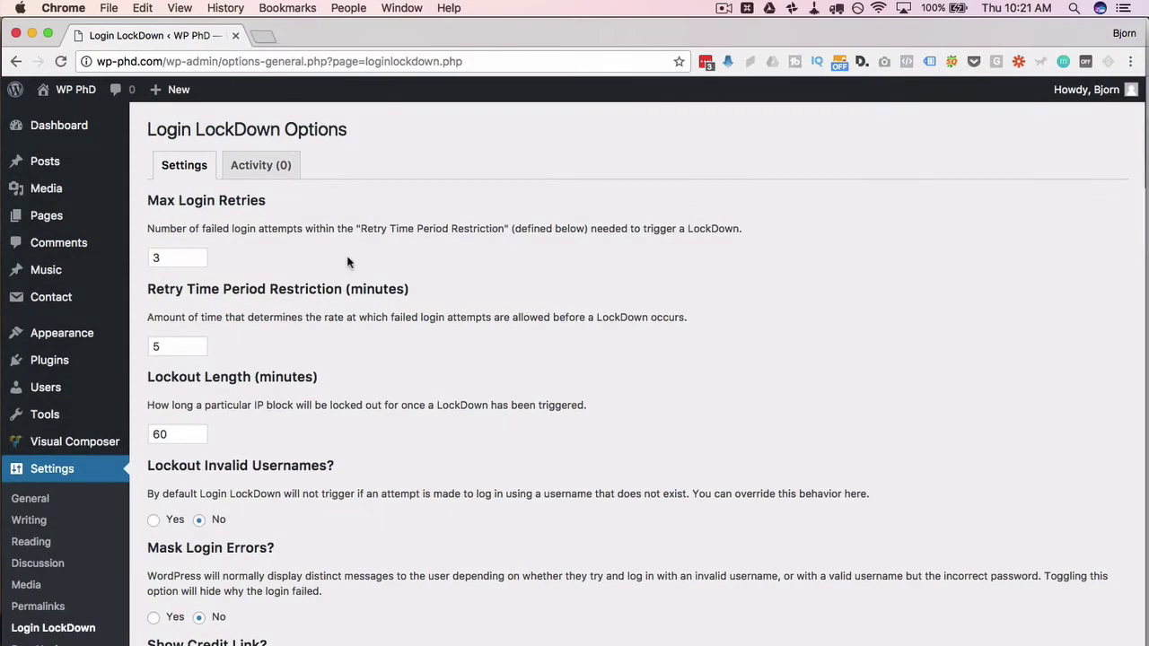
{"action": "scroll", "coordinate": [386, 258], "scroll_direction": "down", "scroll_amount": 5}
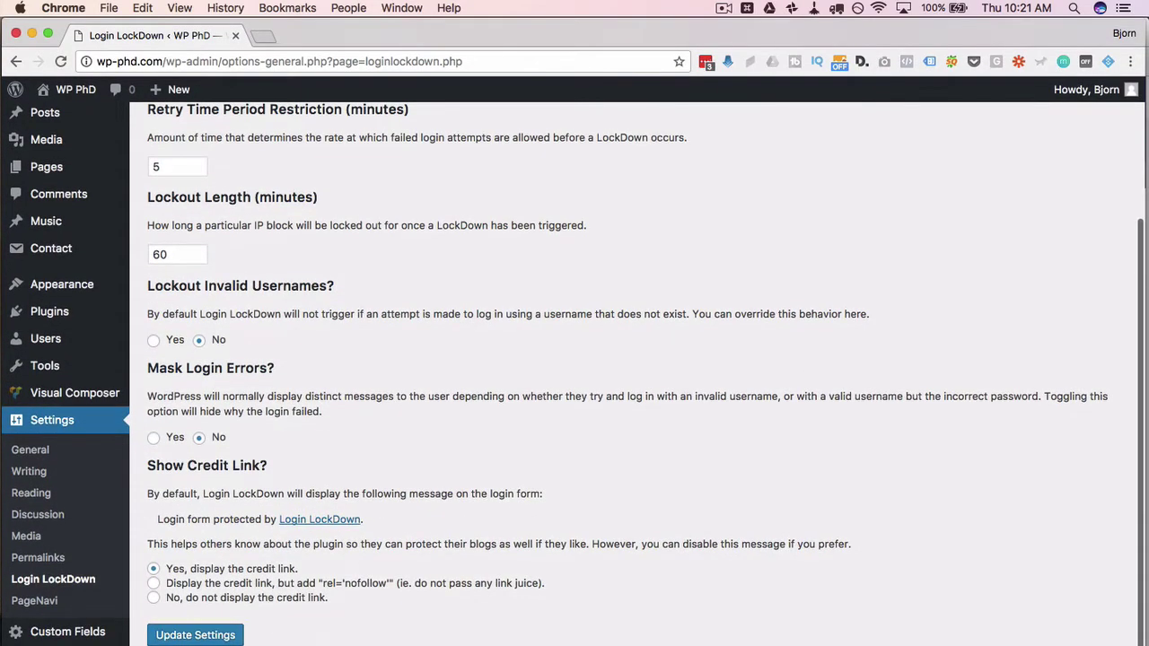
{"action": "scroll", "coordinate": [230, 574], "scroll_direction": "up", "scroll_amount": 5}
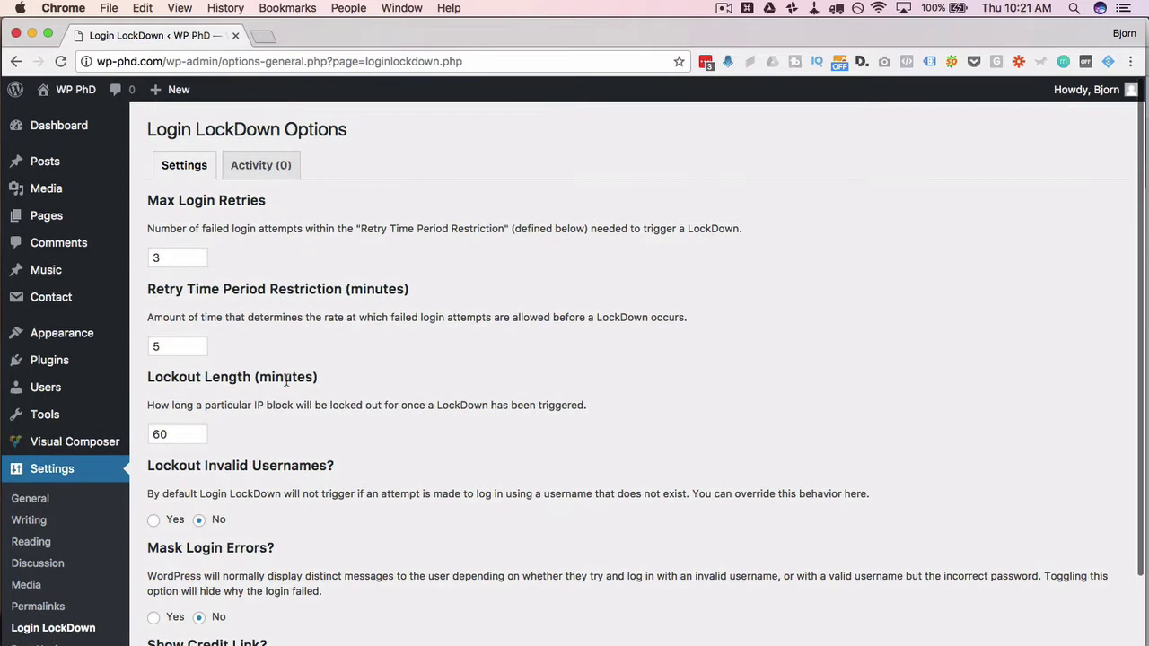
{"action": "left_click_drag", "start_coordinate": [148, 200], "coordinate": [272, 209]}
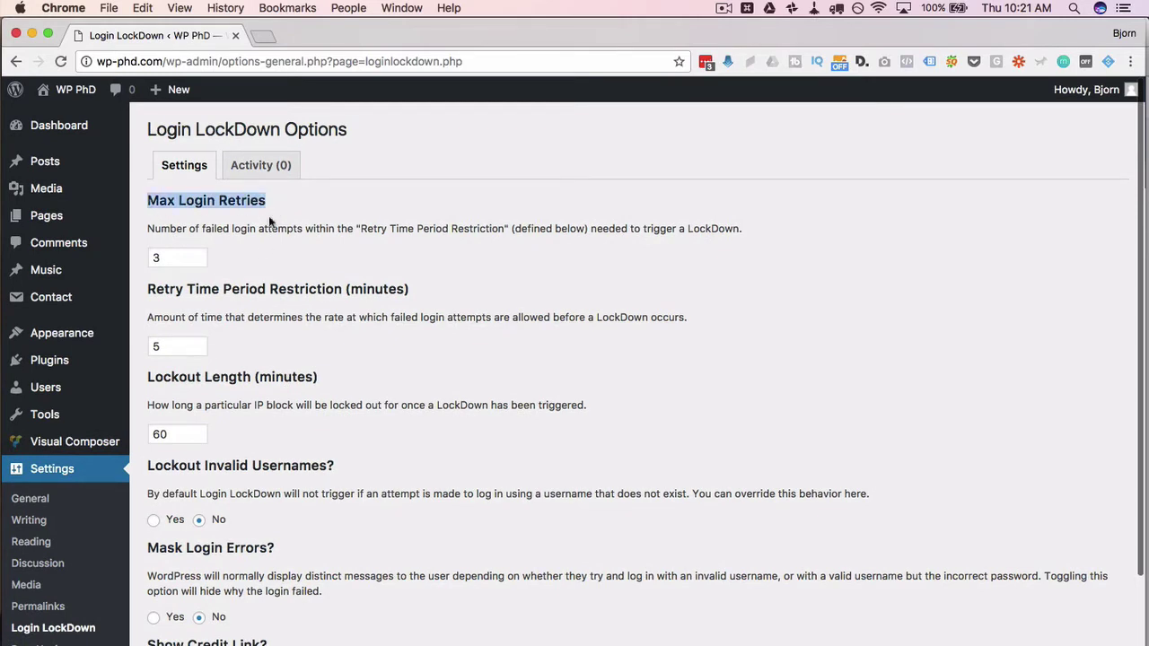
{"action": "left_click", "coordinate": [257, 260]}
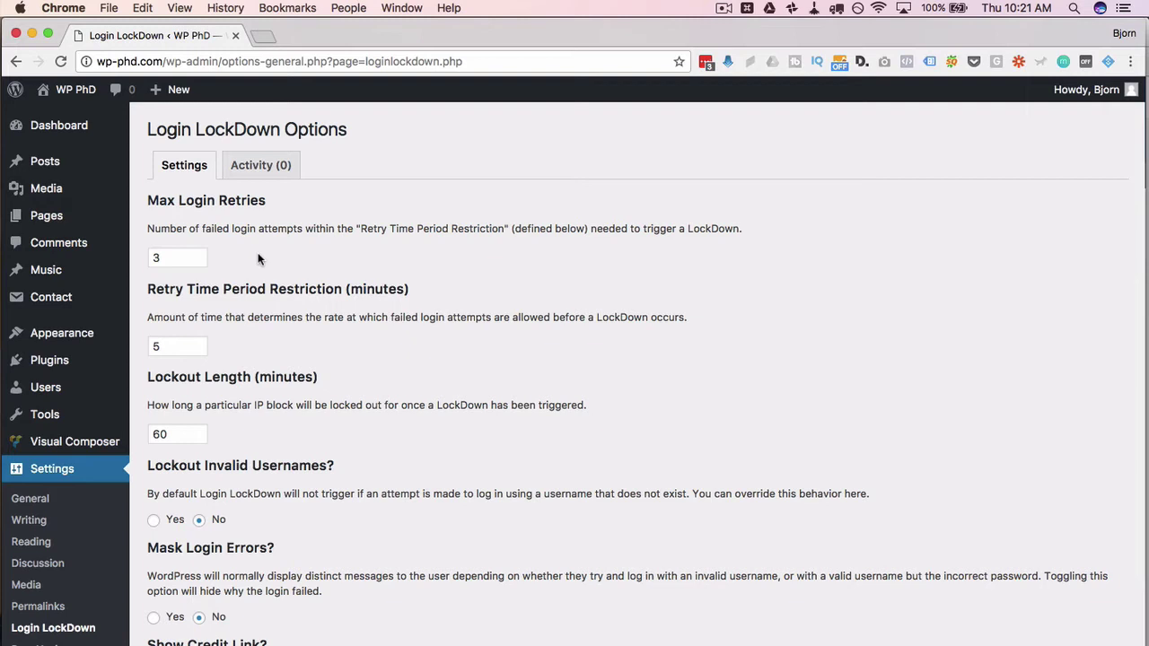
{"action": "double_click", "coordinate": [152, 258]}
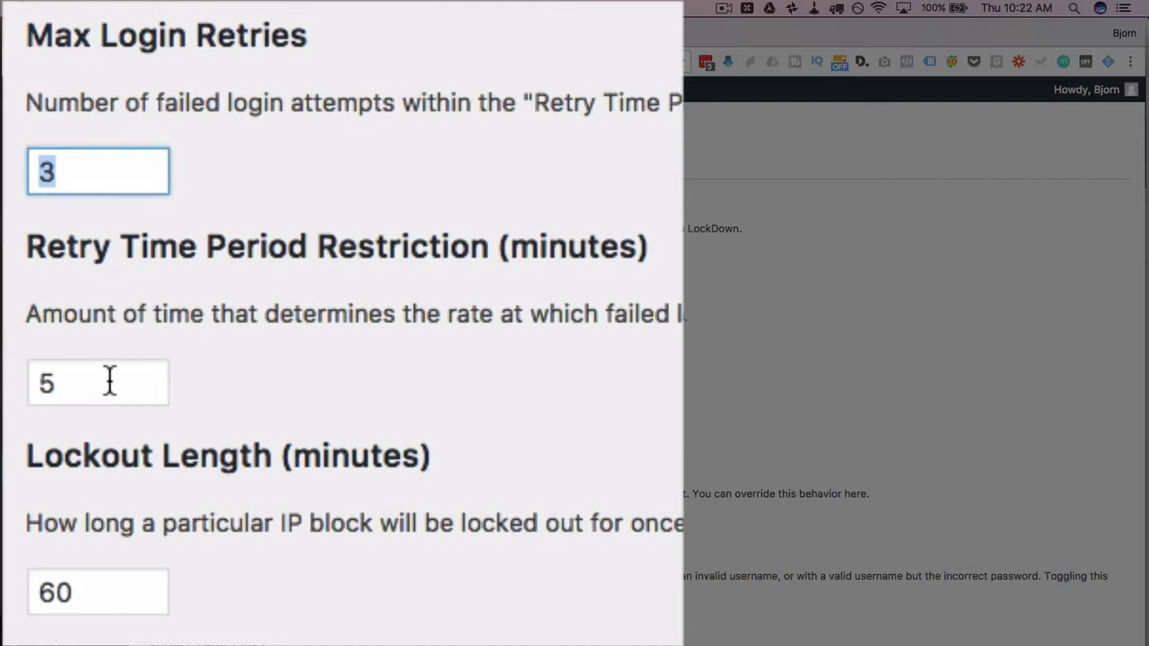
{"action": "key", "text": "Tab"}
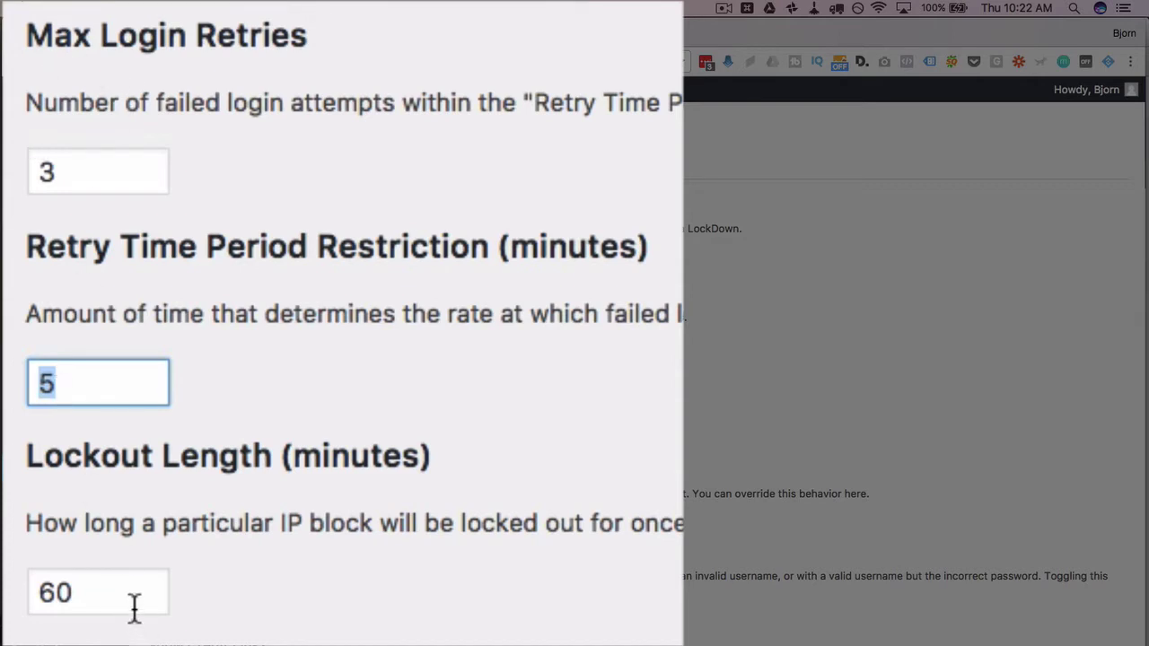
{"action": "key", "text": "Tab"}
{"action": "left_click", "coordinate": [21, 618]}
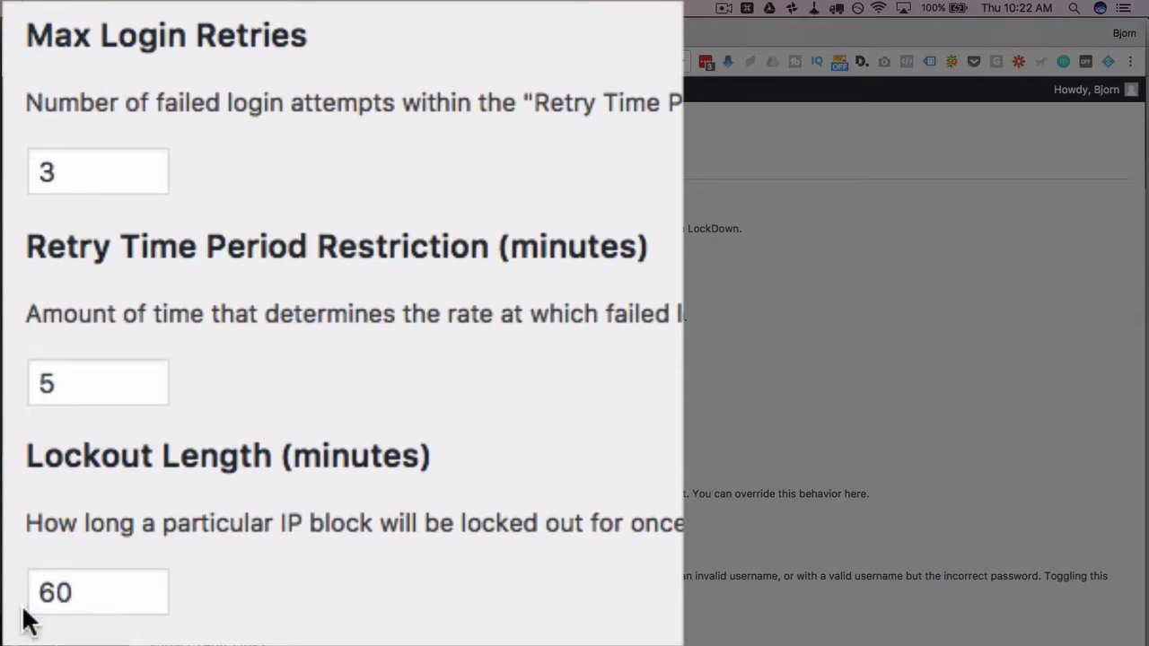
{"action": "left_click_drag", "start_coordinate": [136, 179], "coordinate": [25, 179]}
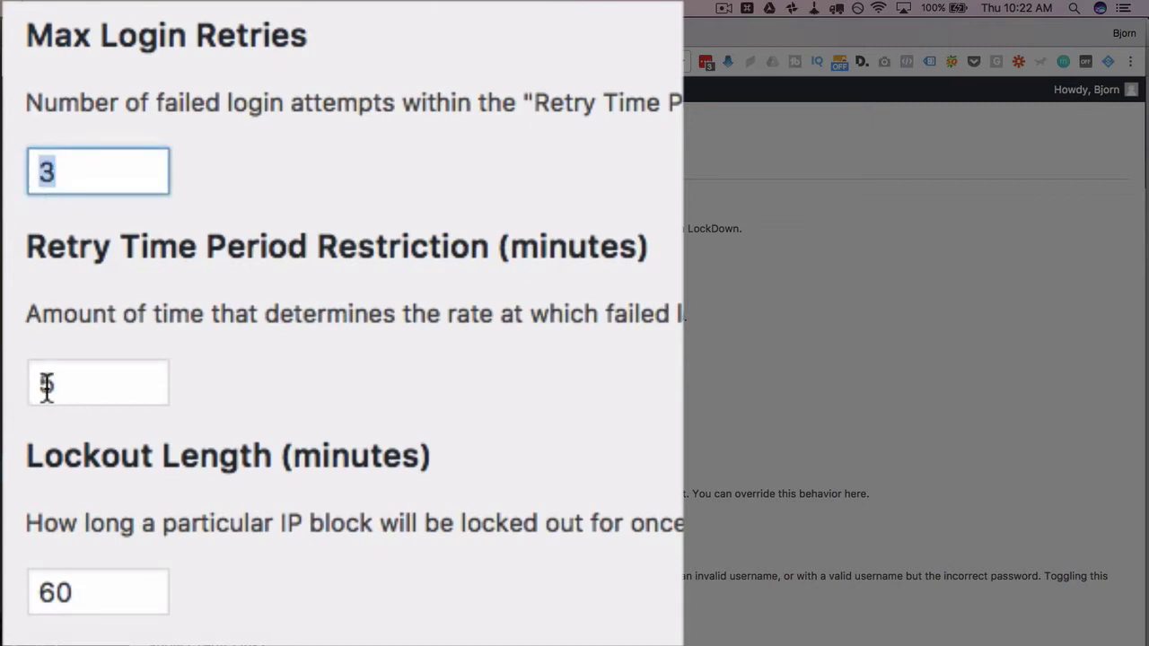
{"action": "left_click_drag", "start_coordinate": [88, 599], "coordinate": [36, 595]}
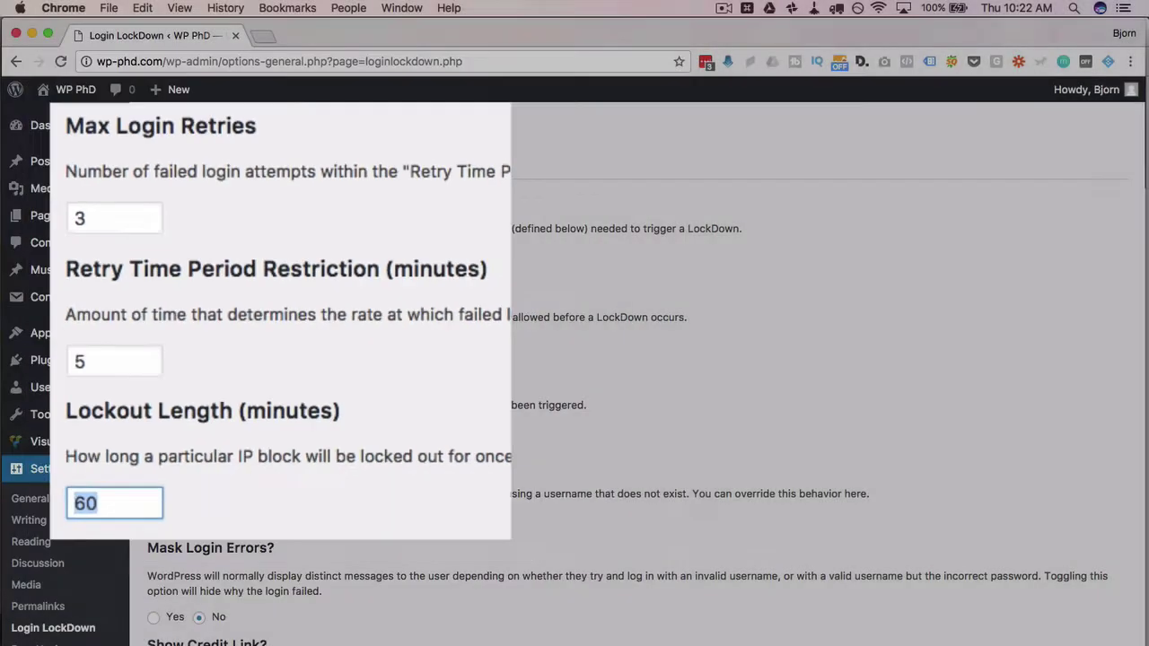
{"action": "scroll", "coordinate": [136, 371], "scroll_direction": "down", "scroll_amount": 3}
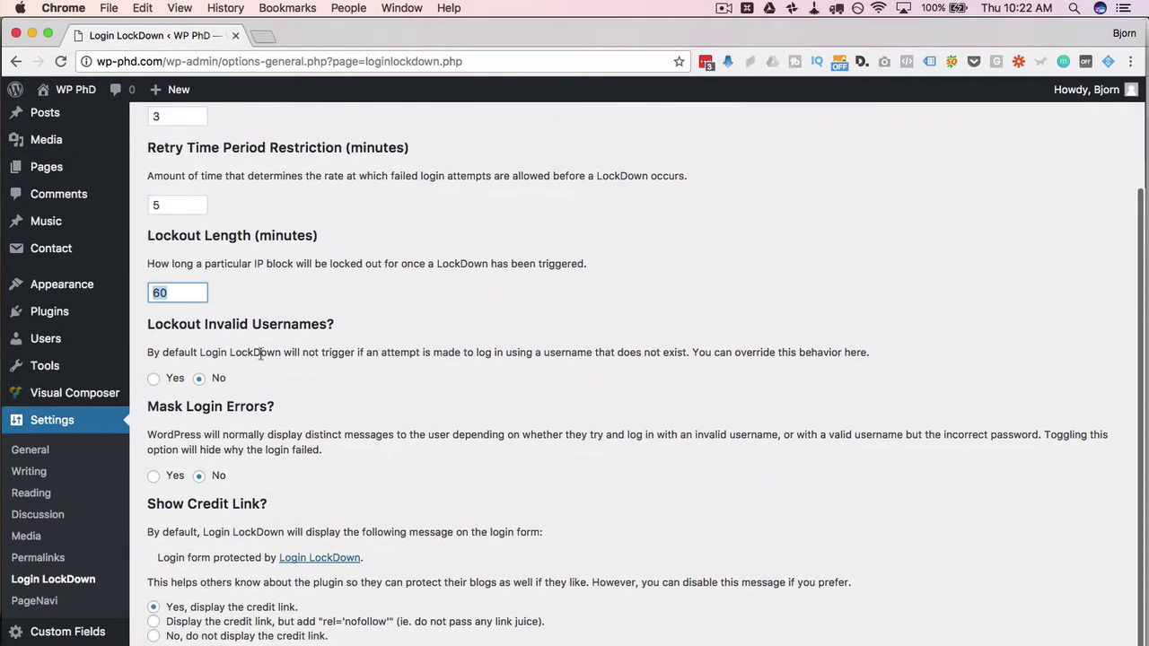
{"action": "left_click_drag", "start_coordinate": [151, 328], "coordinate": [359, 331]}
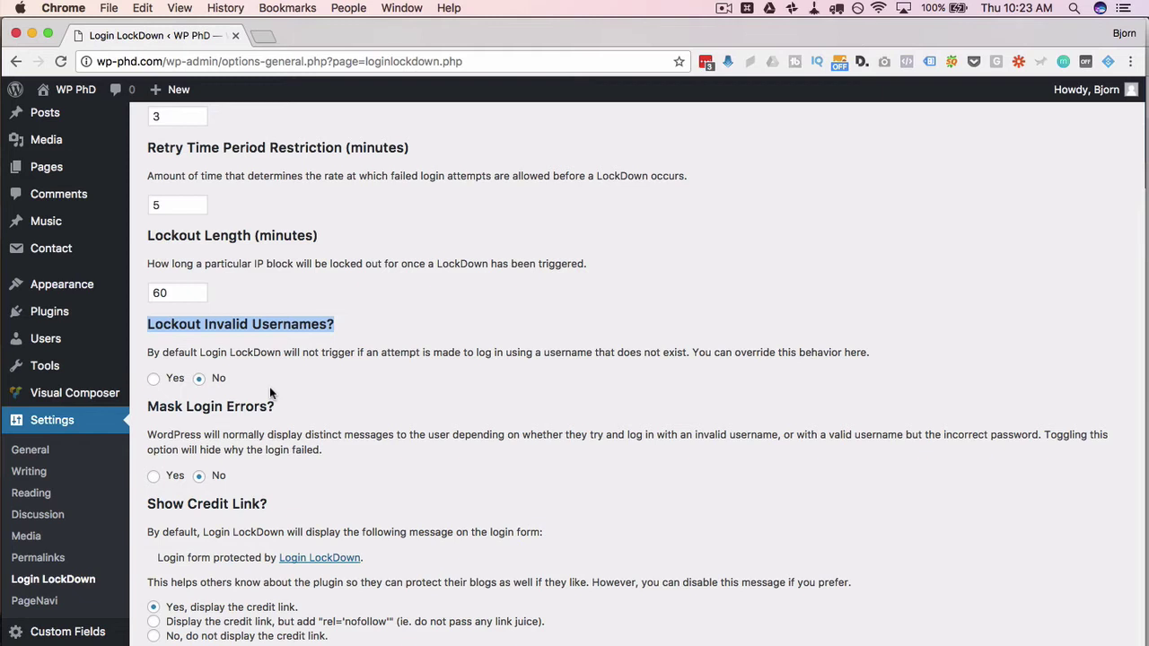
Set Mask Login Errors to Yes, keep Lockout Invalid Usernames at No, and update the settings
{"action": "left_click", "coordinate": [154, 379]}
{"action": "left_click", "coordinate": [136, 404]}
{"action": "scroll", "coordinate": [136, 404], "scroll_direction": "down", "scroll_amount": 1}
{"action": "scroll", "coordinate": [137, 404], "scroll_direction": "down", "scroll_amount": 2}
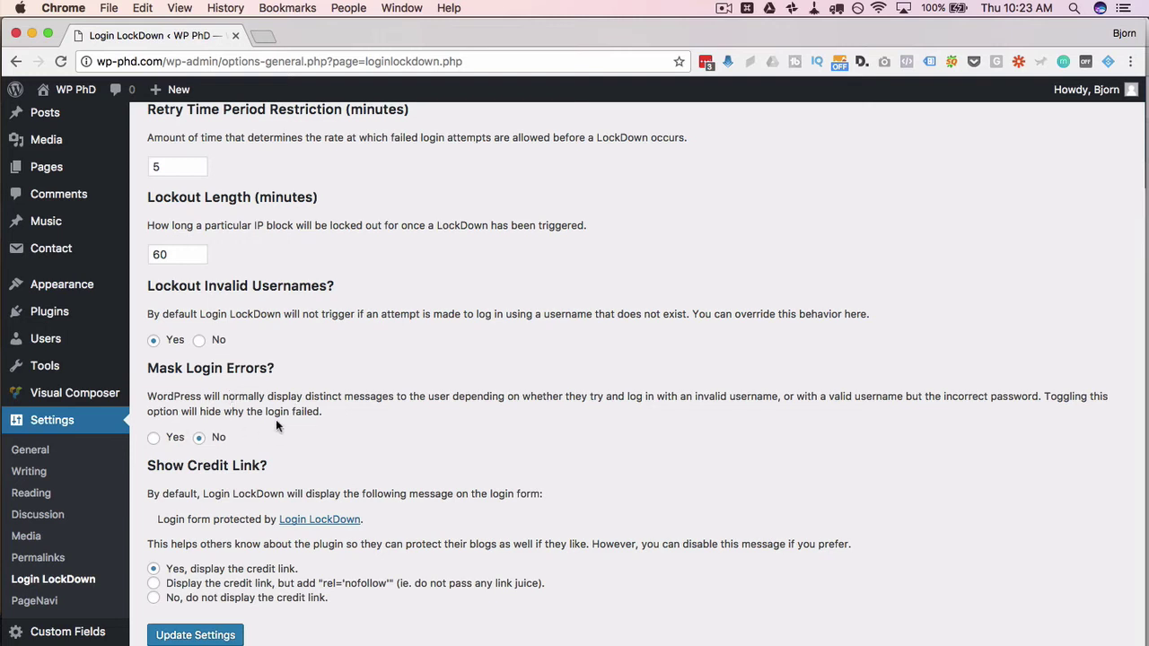
{"action": "left_click", "coordinate": [153, 439]}
{"action": "left_click", "coordinate": [199, 341]}
{"action": "left_click", "coordinate": [204, 637]}
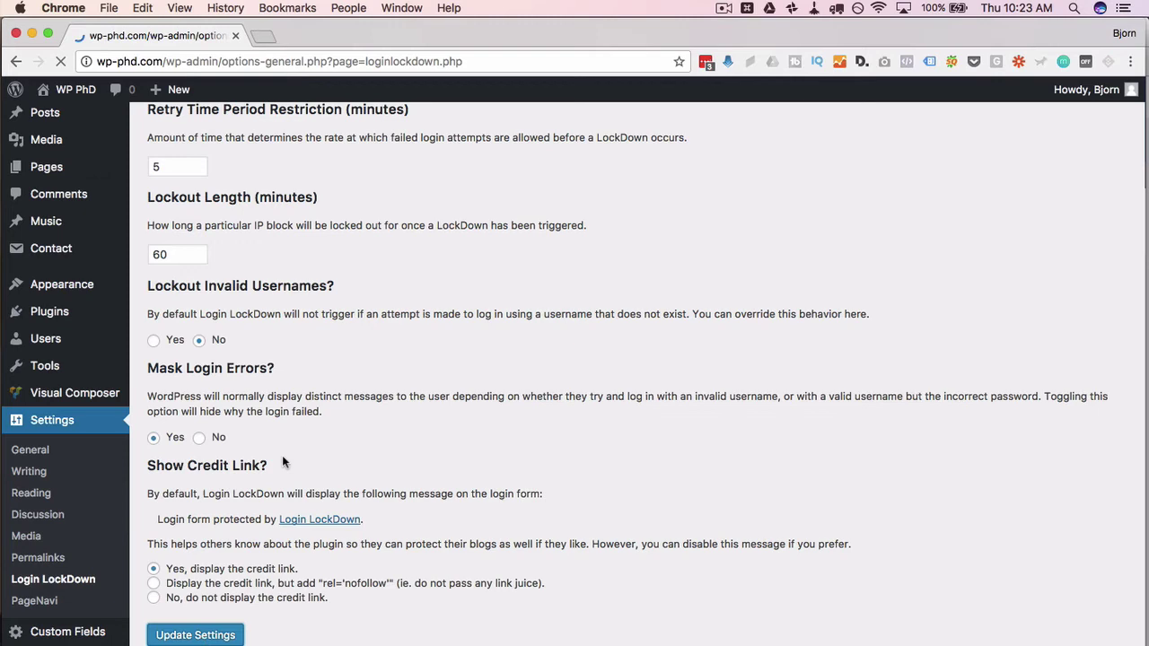
{"action": "key", "text": "super+Tab"}
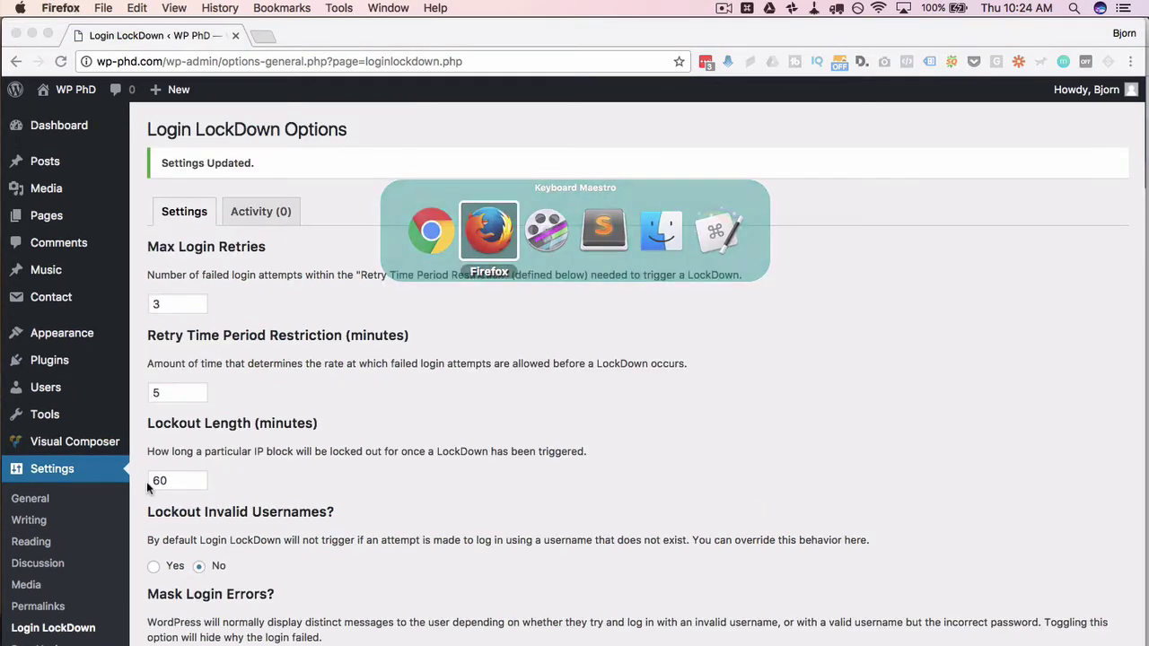
Reload the login page and fail a login as 'sd', showing the generic error
{"action": "key", "text": "super+r"}
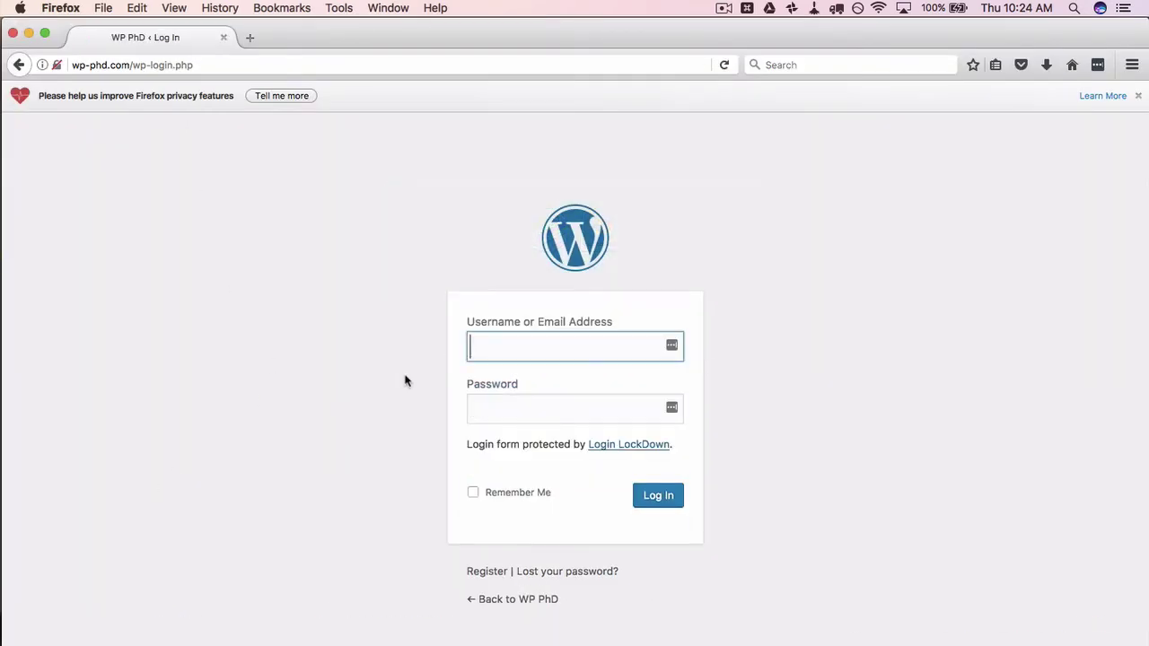
{"action": "type", "text": "sdfewfds"}
{"action": "left_click", "coordinate": [542, 400]}
{"action": "type", "text": "********"}
{"action": "left_click", "coordinate": [660, 494]}
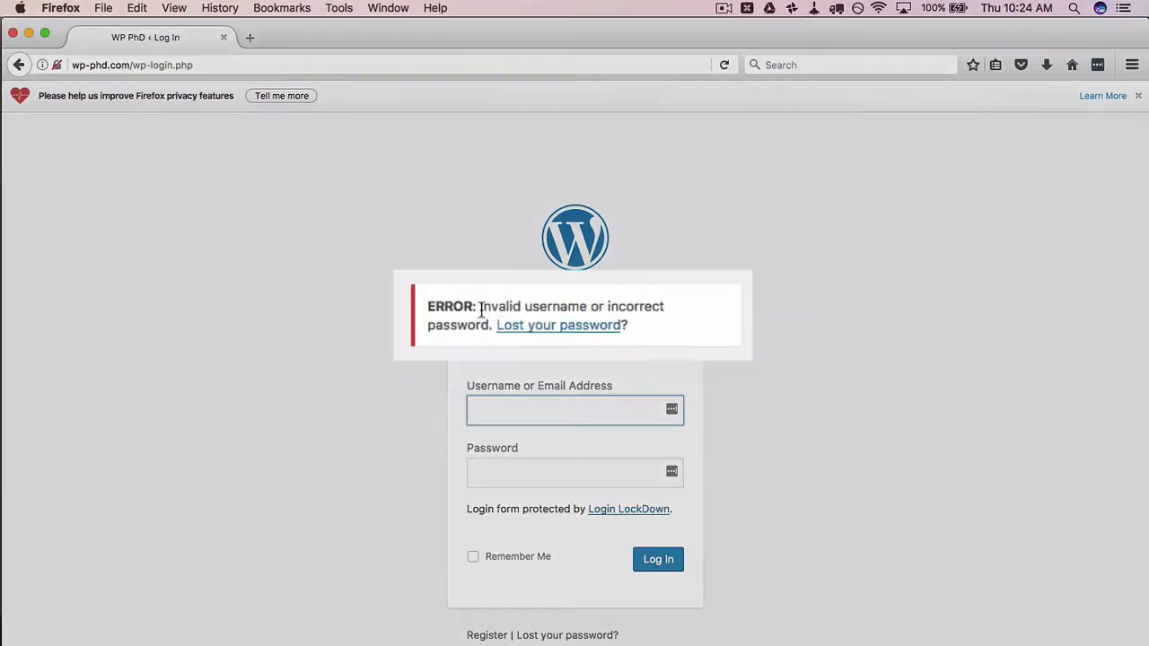
{"action": "left_click_drag", "start_coordinate": [481, 310], "coordinate": [429, 339]}
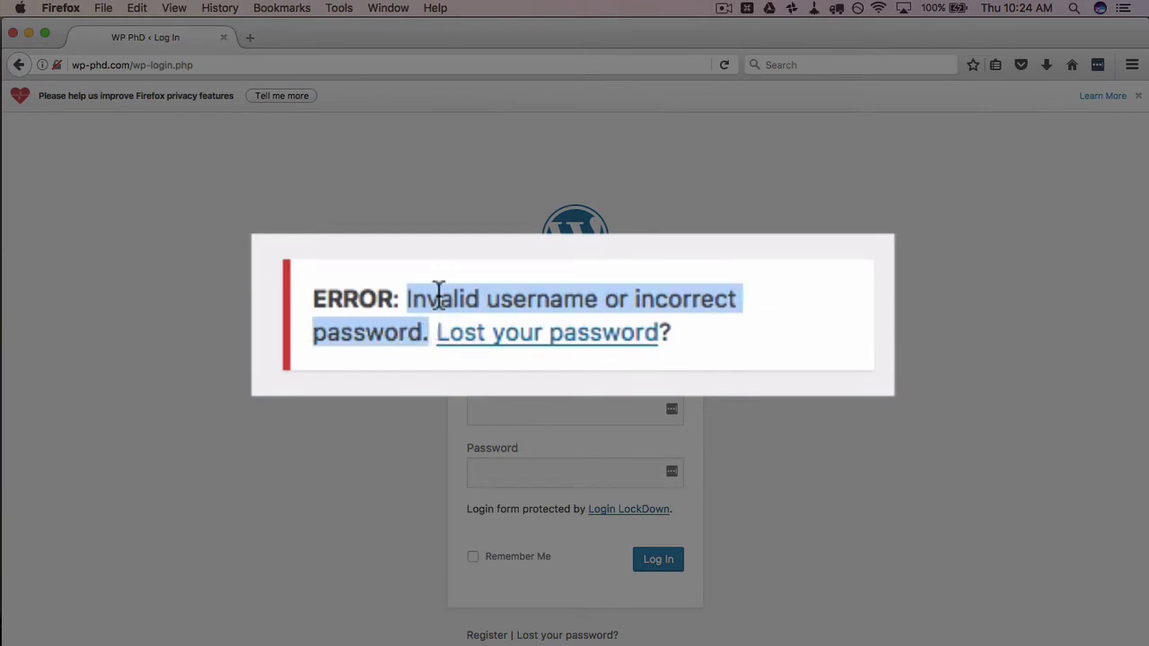
{"action": "left_click", "coordinate": [422, 299]}
{"action": "left_click_drag", "start_coordinate": [421, 299], "coordinate": [575, 303]}
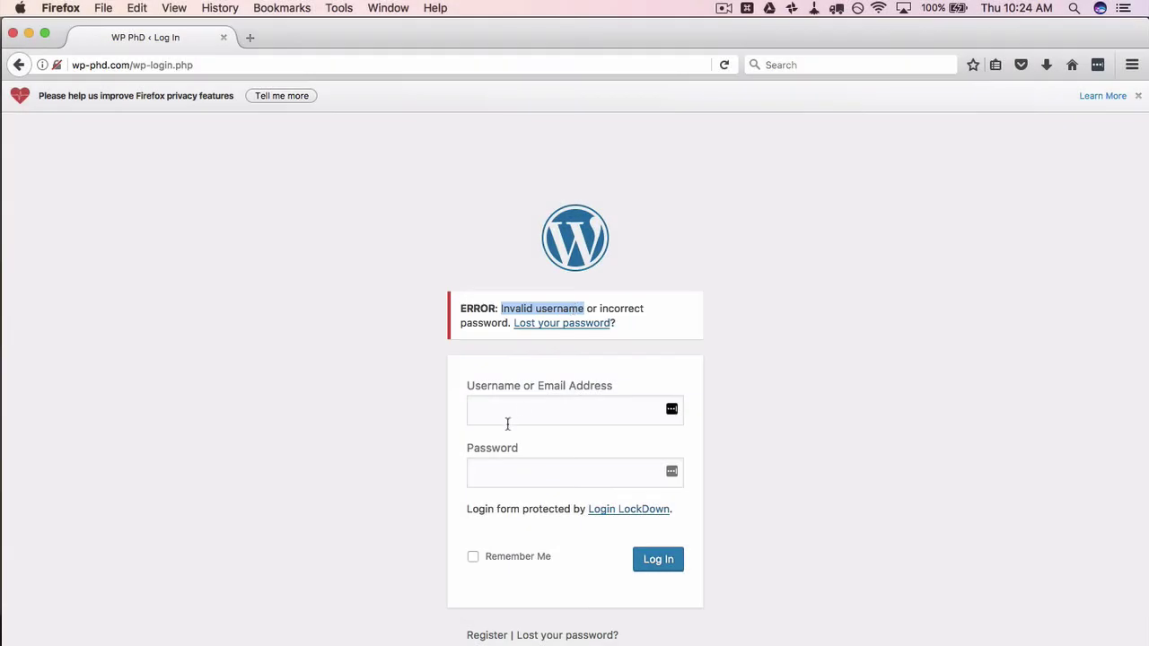
Retry with the real username and a wrong password, getting the same generic error
{"action": "left_click", "coordinate": [513, 415]}
{"action": "type", "text": "Bjorn"}
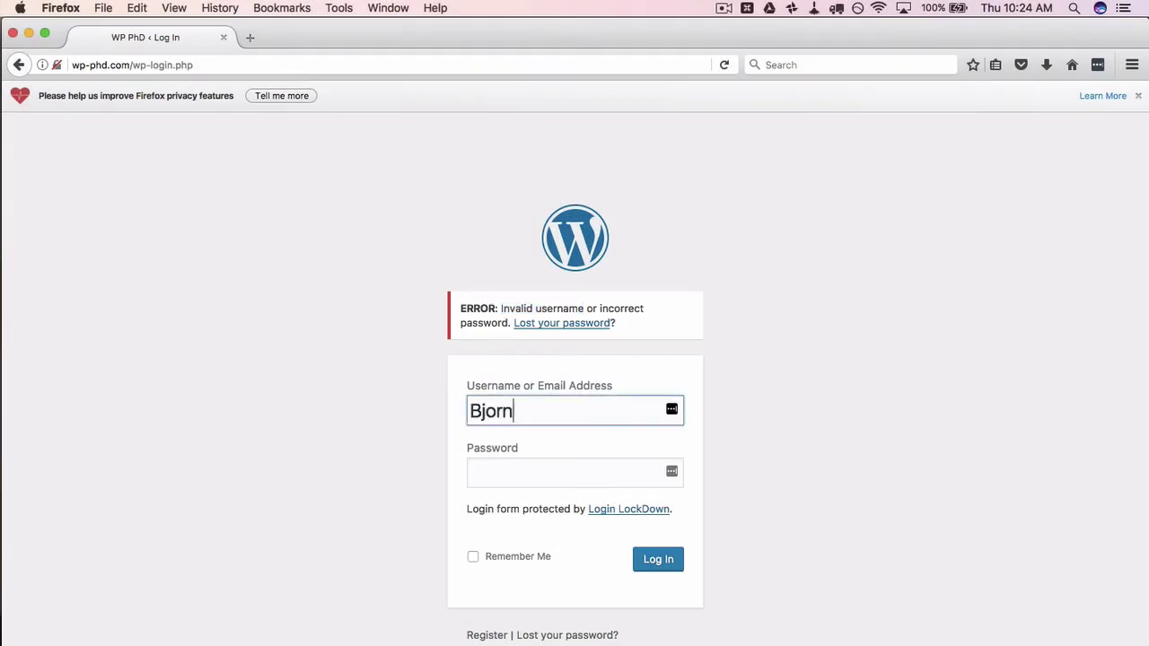
{"action": "key", "text": "Tab"}
{"action": "type", "text": "********"}
{"action": "key", "text": "Return"}
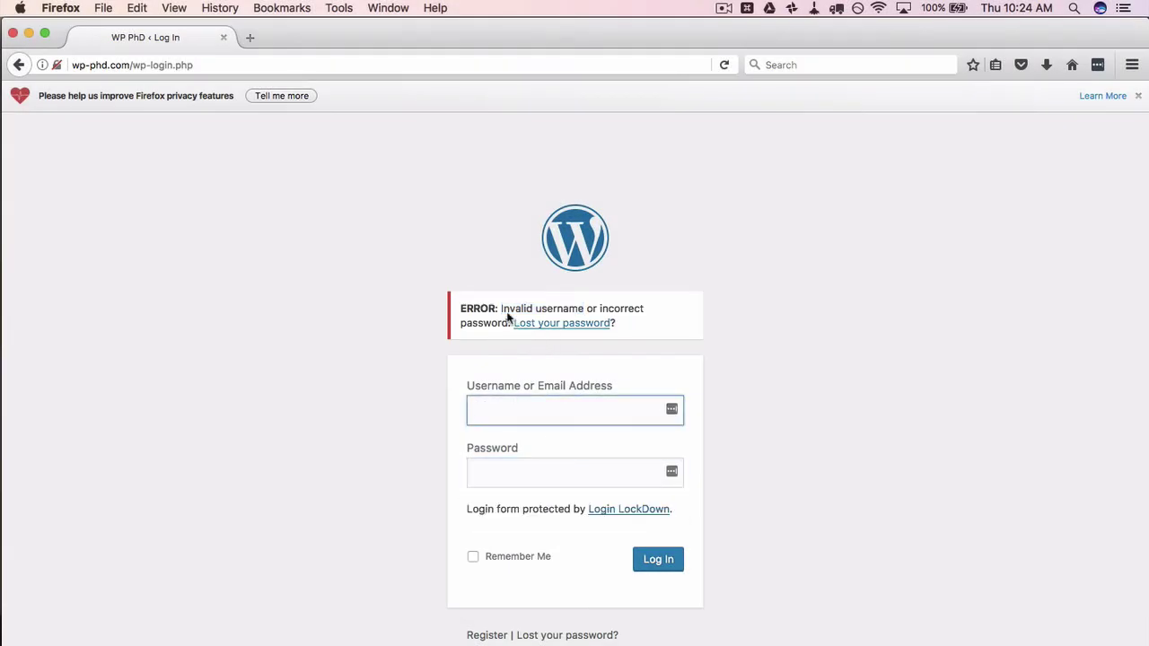
{"action": "left_click_drag", "start_coordinate": [501, 308], "coordinate": [511, 324]}
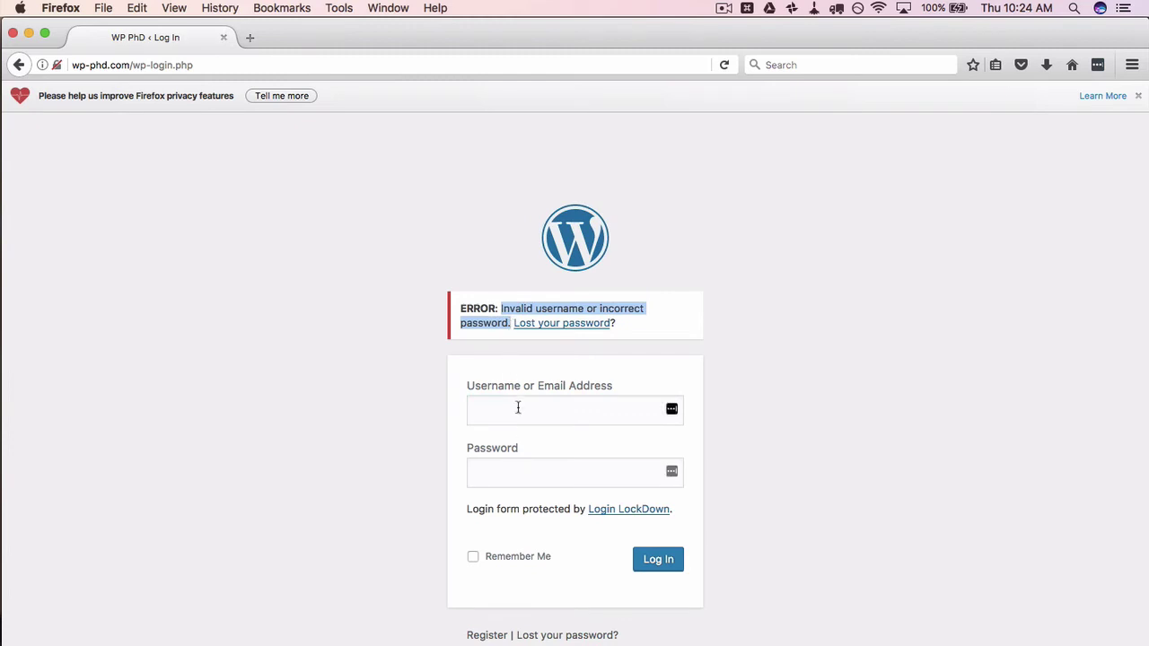
{"action": "left_click", "coordinate": [376, 443]}
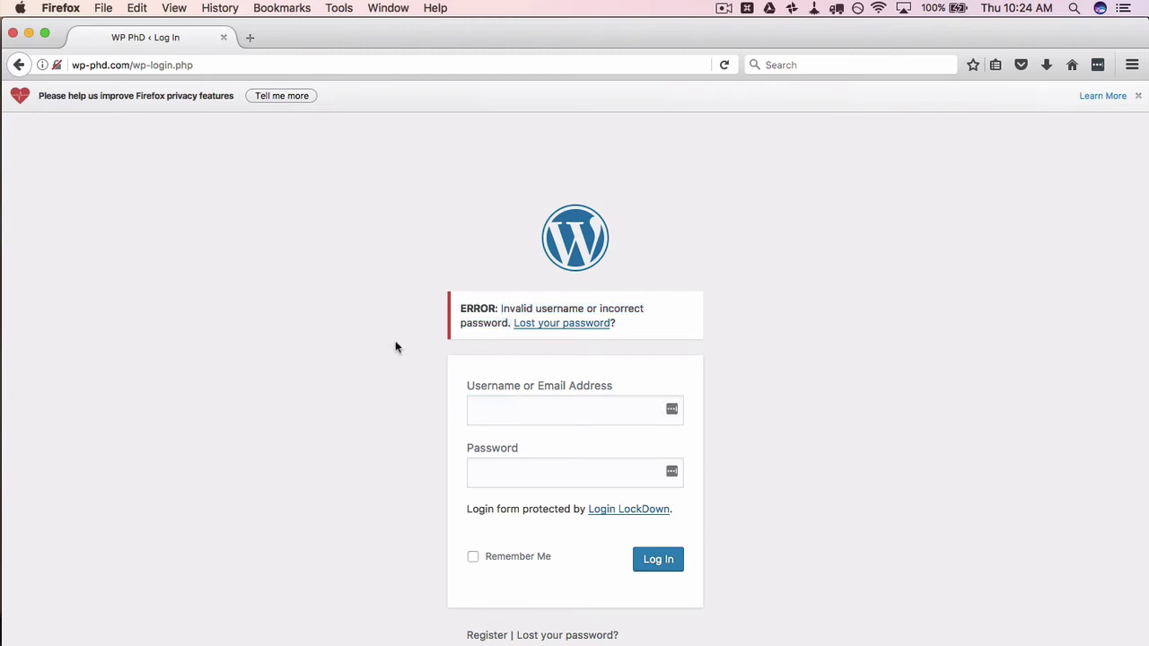
{"action": "left_click_drag", "start_coordinate": [501, 309], "coordinate": [508, 329]}
{"action": "left_click", "coordinate": [506, 329]}
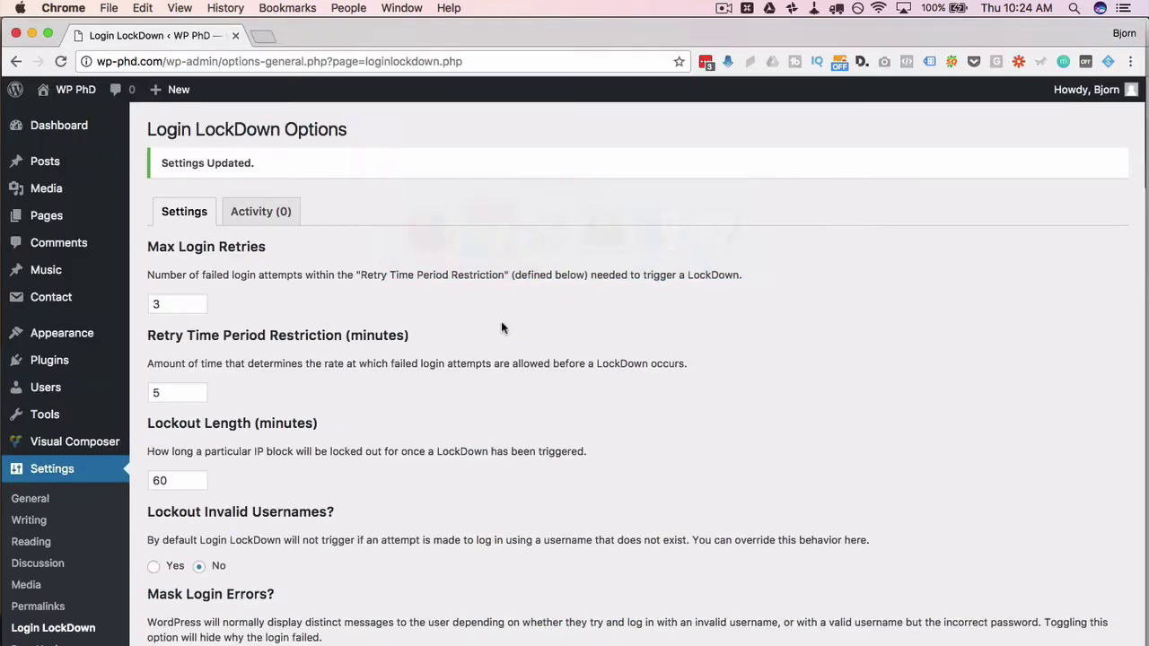
Set Lockout Invalid Usernames? to Yes, keeping Mask Login Errors at Yes, and update settings
{"action": "scroll", "coordinate": [300, 415], "scroll_direction": "down", "scroll_amount": 5}
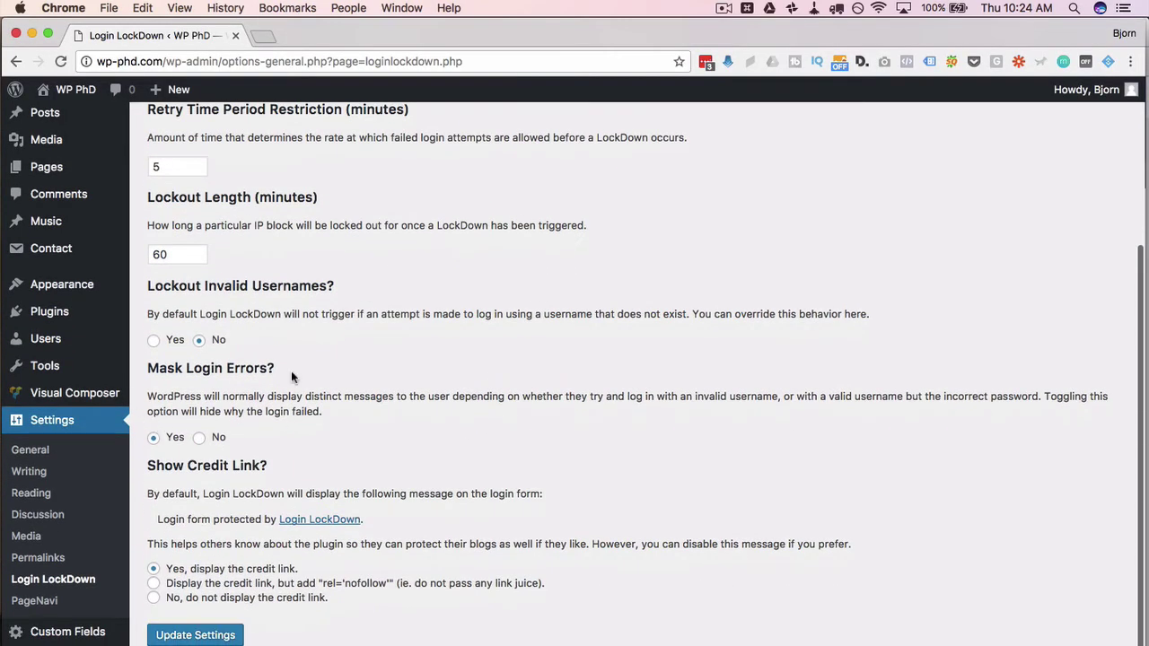
{"action": "left_click", "coordinate": [153, 340]}
{"action": "scroll", "coordinate": [131, 395], "scroll_direction": "down", "scroll_amount": 1}
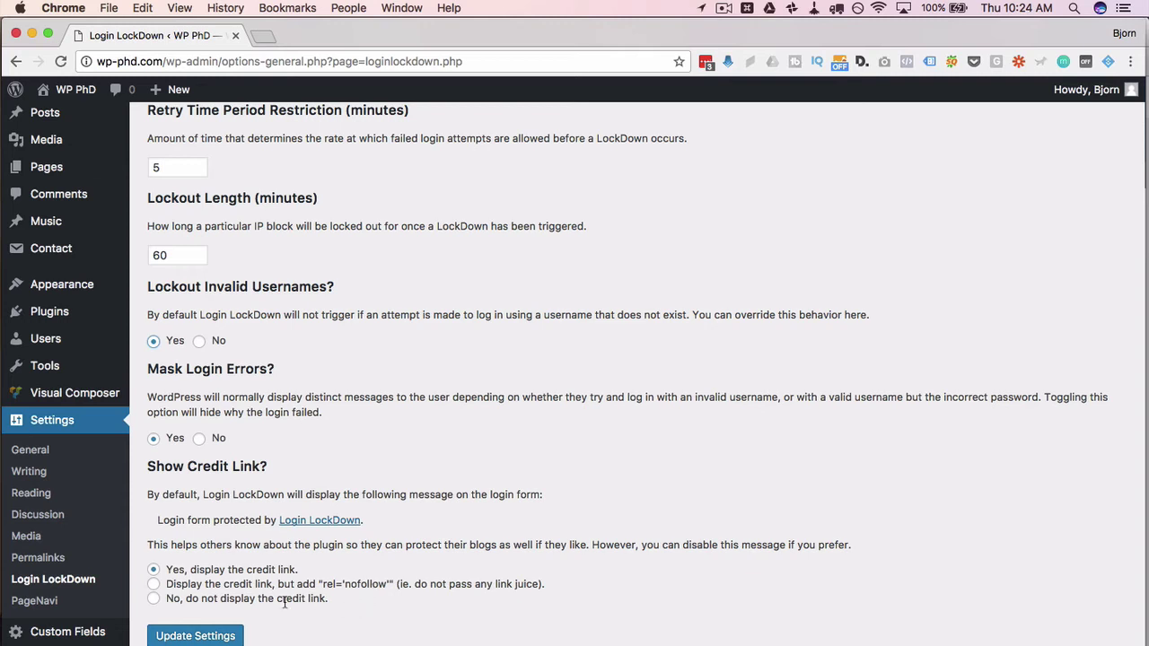
{"action": "left_click", "coordinate": [212, 637]}
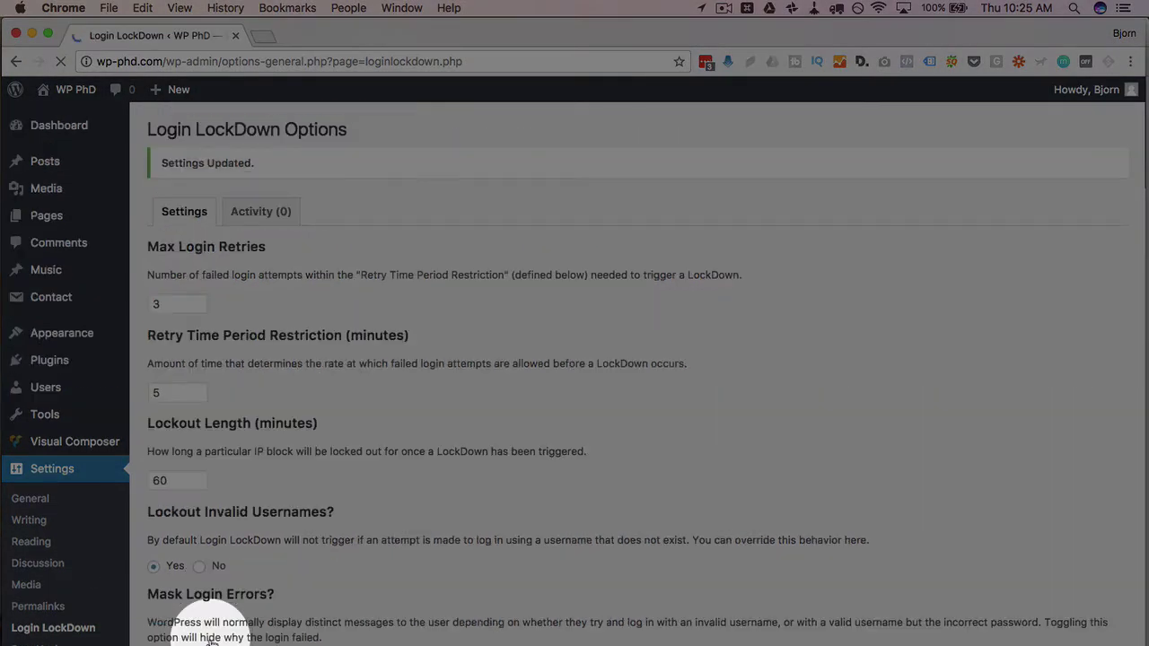
On the Firefox login page, paste a nonexistent username and enter a password
{"action": "key", "text": "super+Tab"}
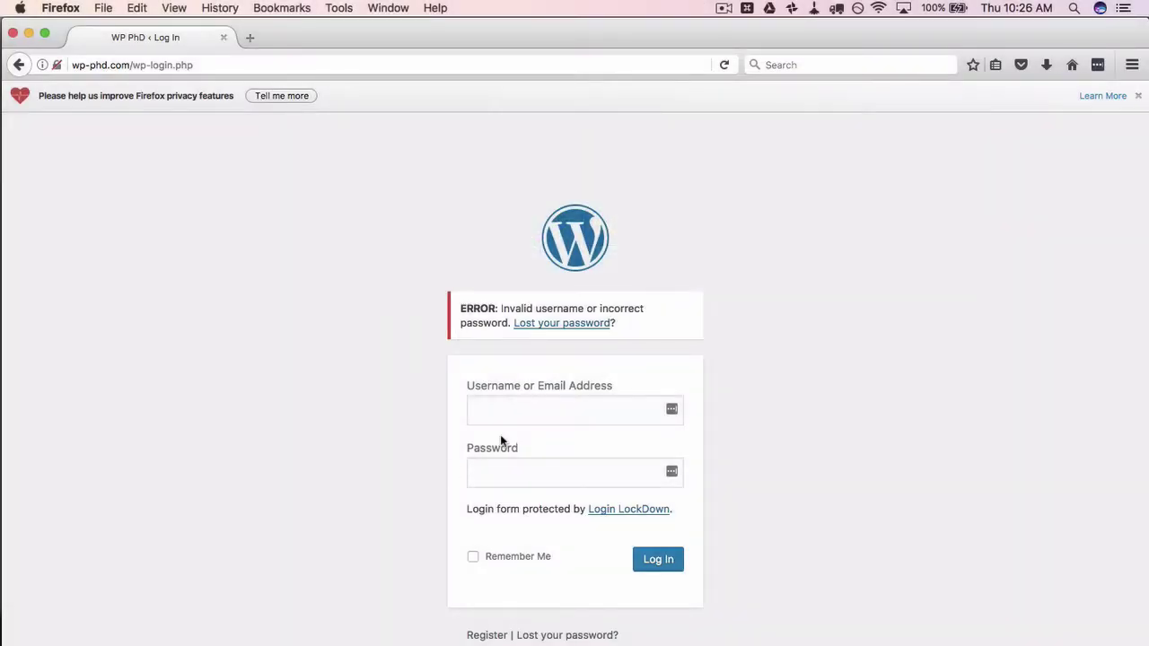
{"action": "left_click", "coordinate": [524, 416]}
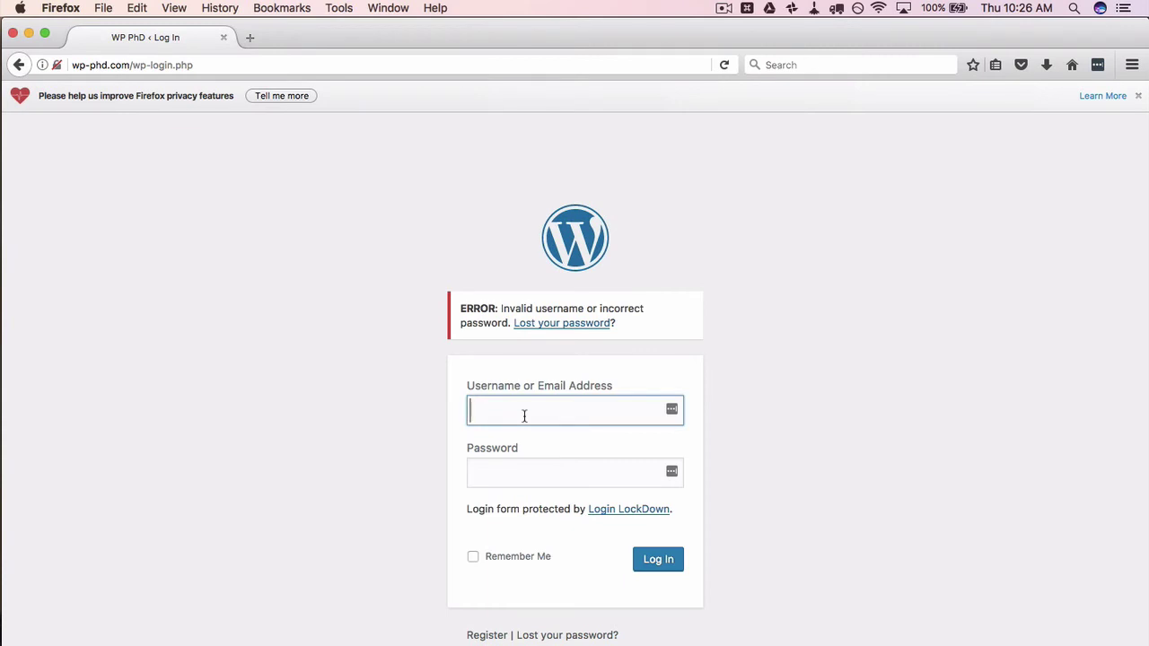
{"action": "key", "text": "super+v"}
{"action": "left_click", "coordinate": [584, 472]}
{"action": "type", "text": "•••••••••••"}
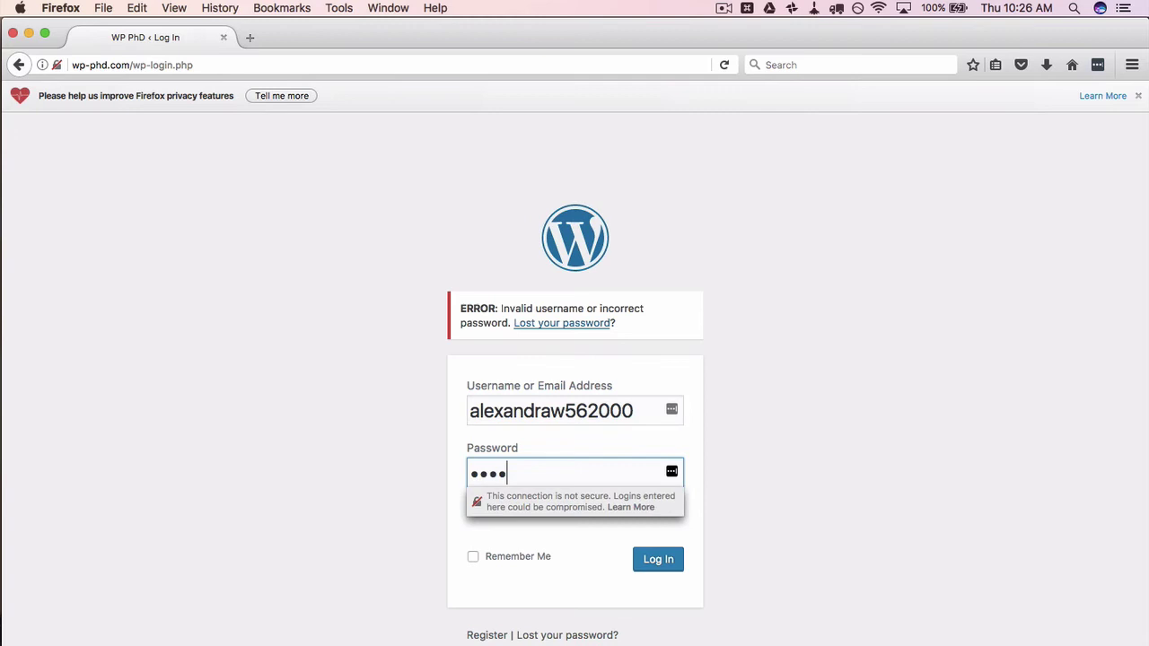
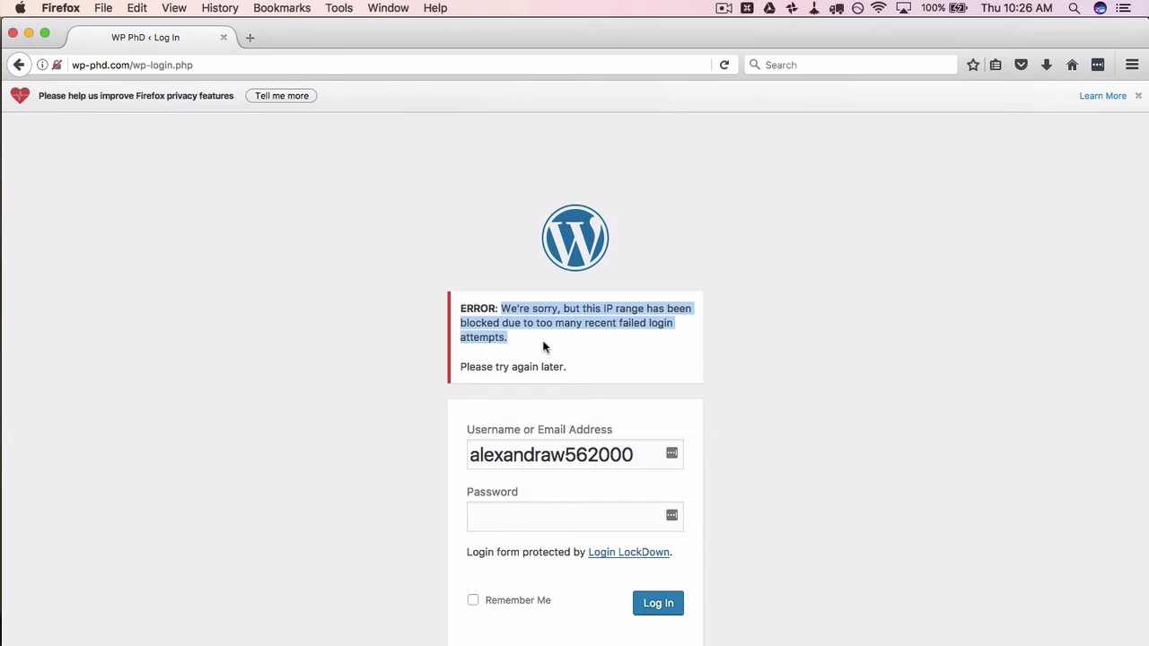
Switch from Firefox to Chrome to show the Login LockDown Options page (3 retries, 60-minute lockout)
{"action": "key", "text": "super+Tab"}
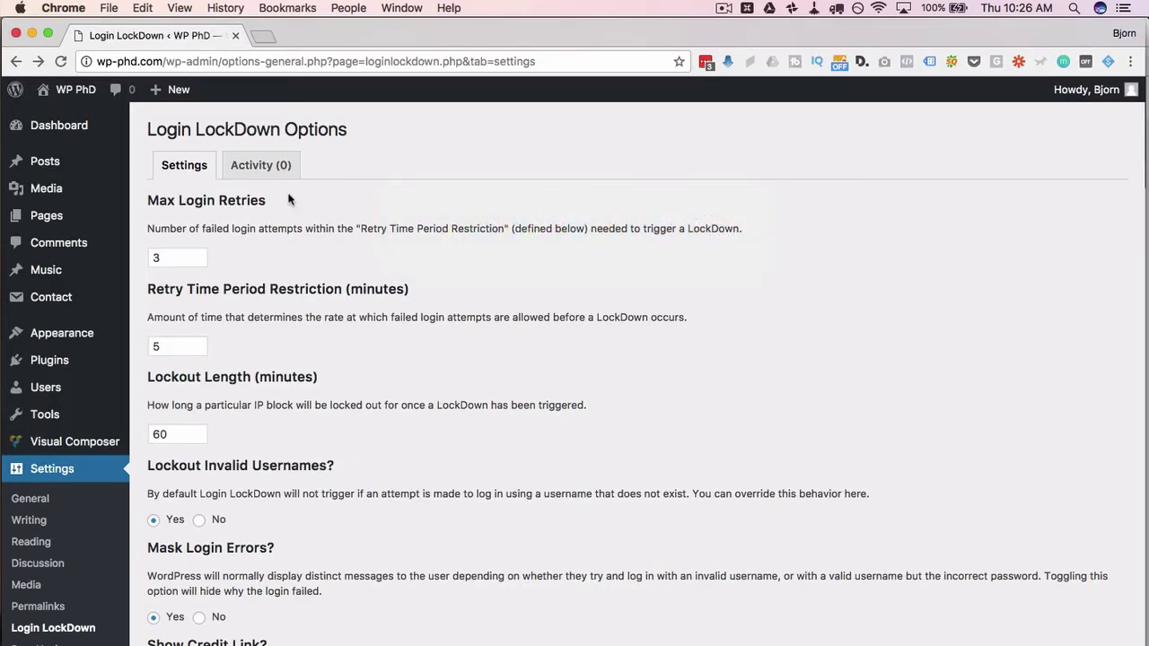
{"action": "left_click", "coordinate": [256, 168]}
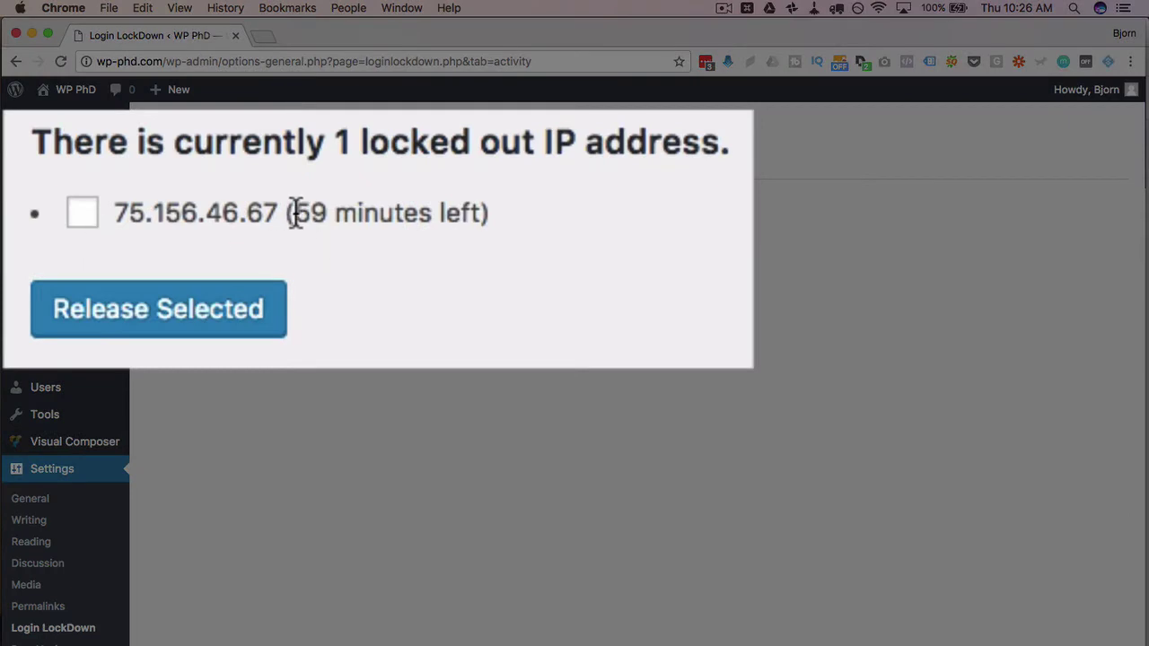
{"action": "left_click_drag", "start_coordinate": [295, 211], "coordinate": [485, 214]}
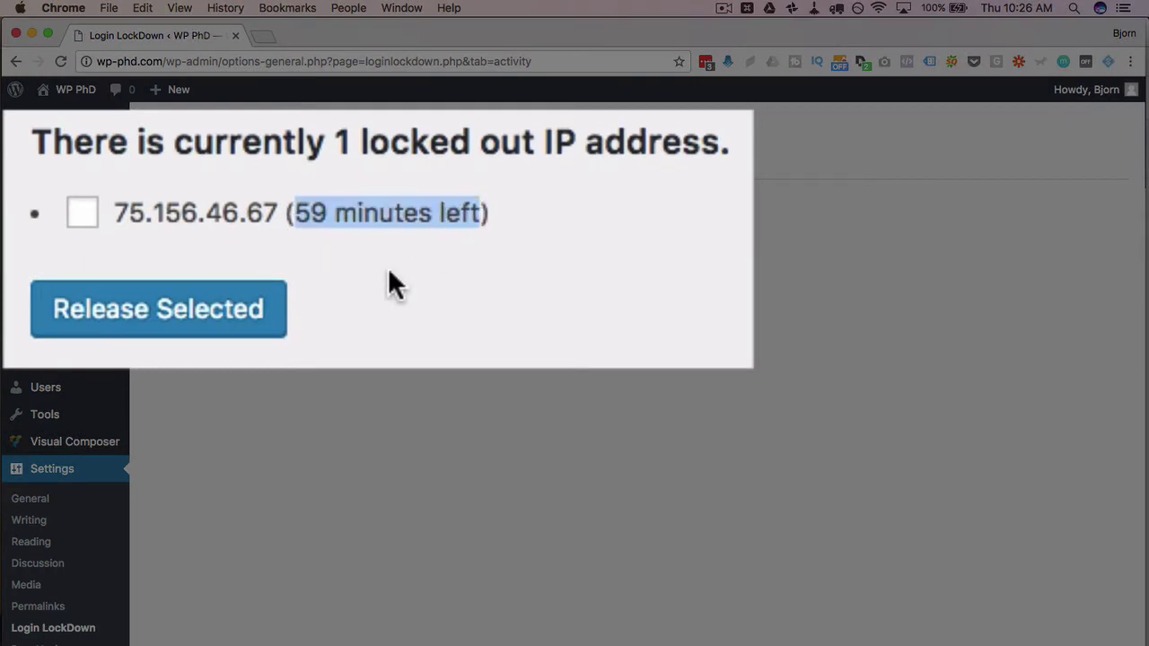
{"action": "left_click", "coordinate": [90, 219]}
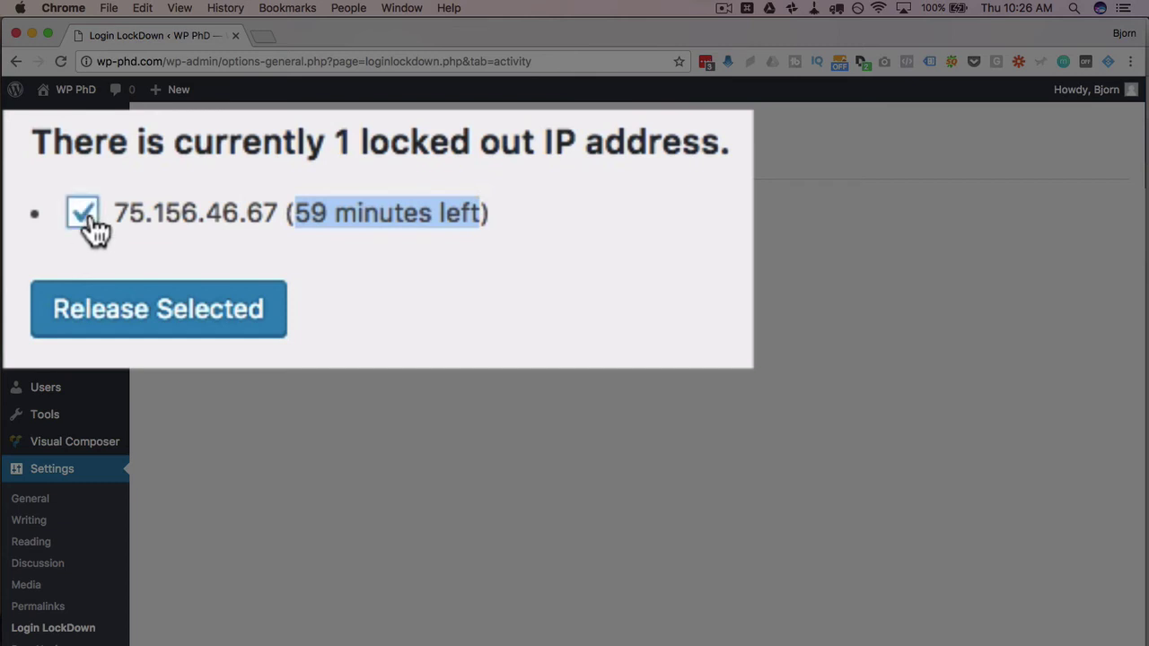